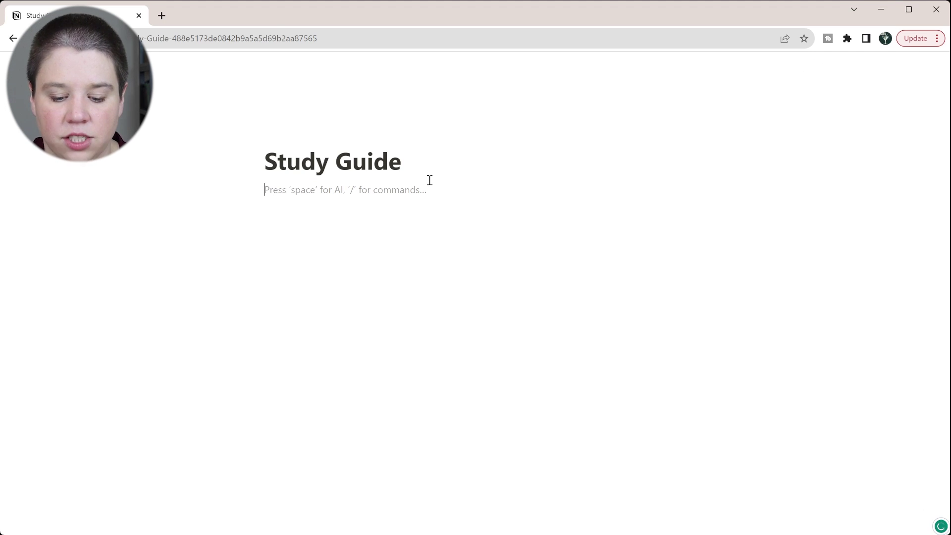
Step: Create a sub-page inside the Study Guide page and title it "Simple Study Guide"
text(/page)
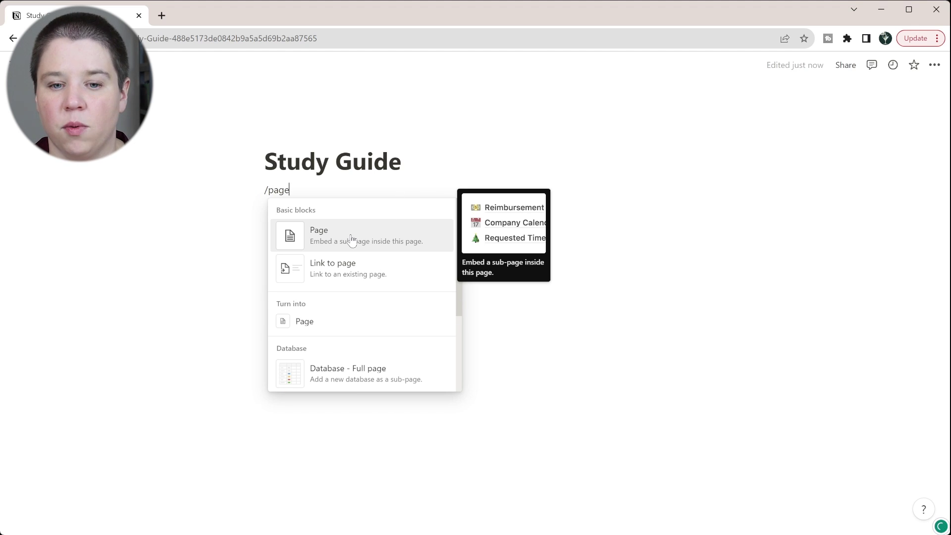
click(351, 240)
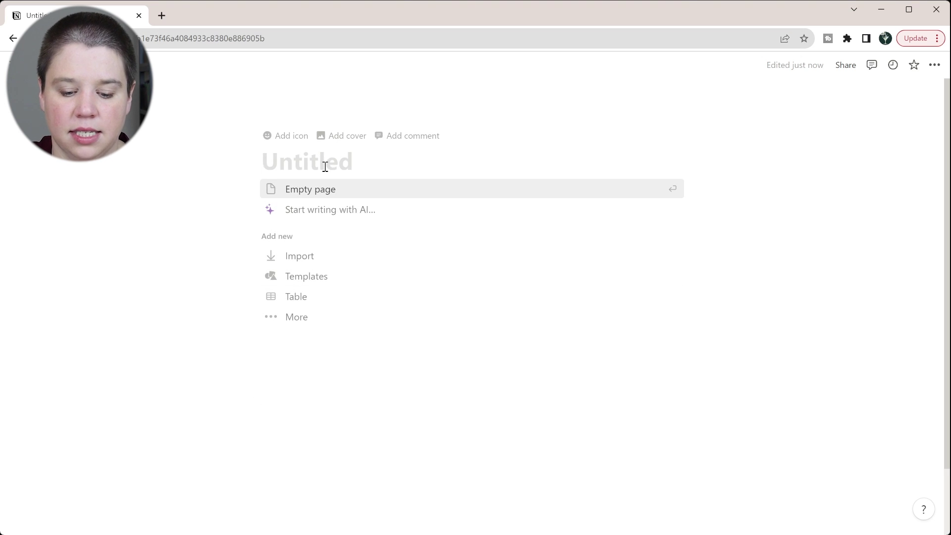
text(Simple S)
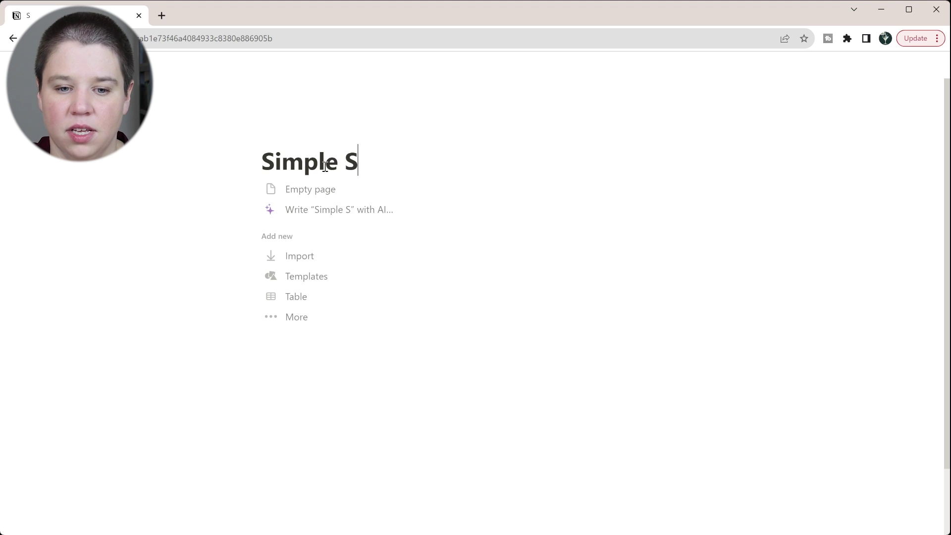
text(tudy Guide)
key(Return)
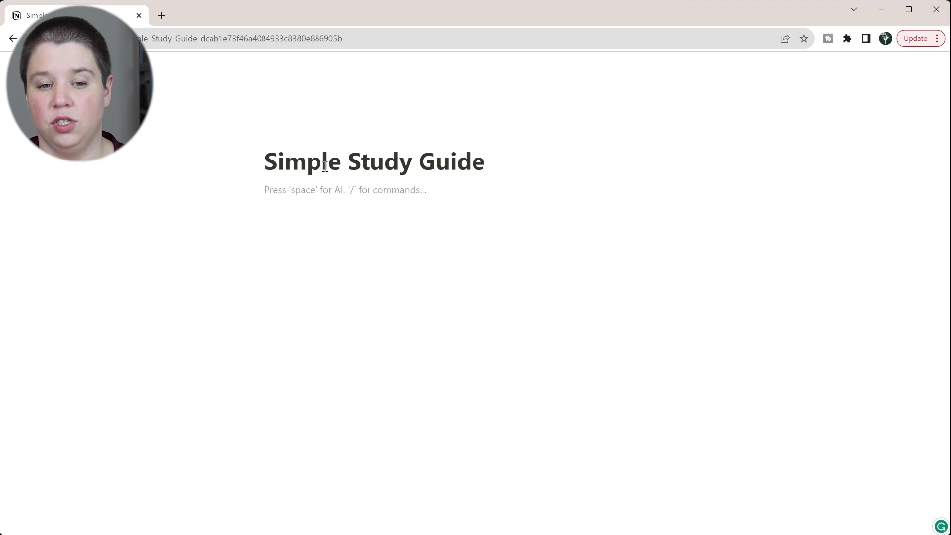
Step: Add a toggle list item reading "Question 1: How many different chambers of the heart are there?"
text(/)
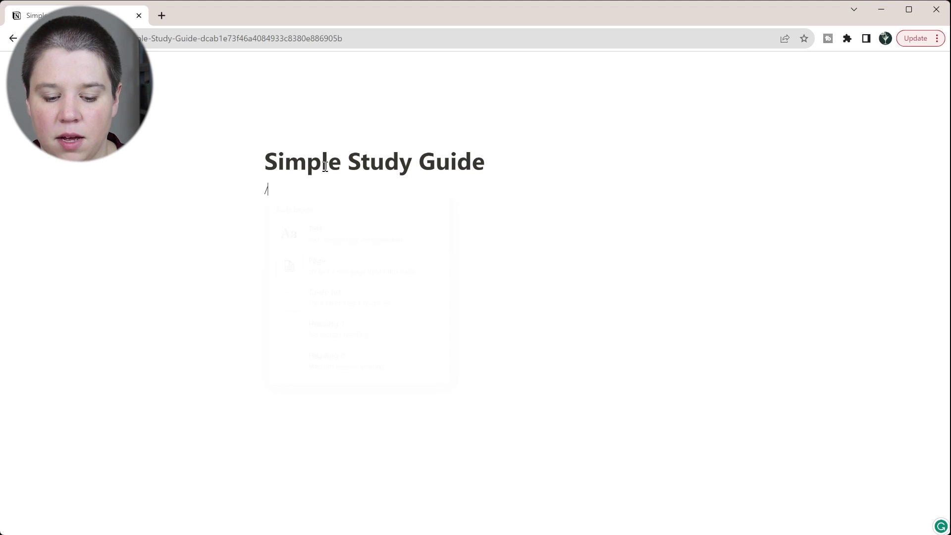
text(togg)
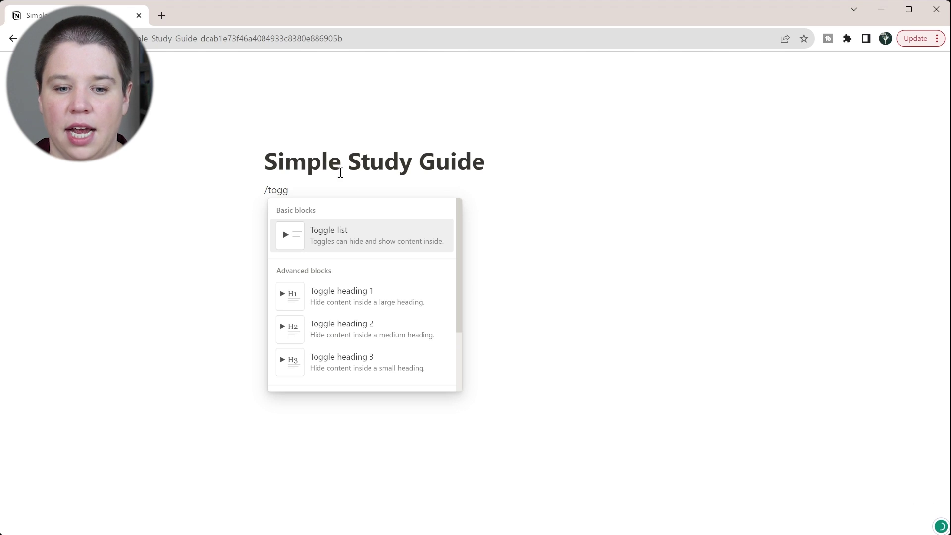
mouse_move(361, 248)
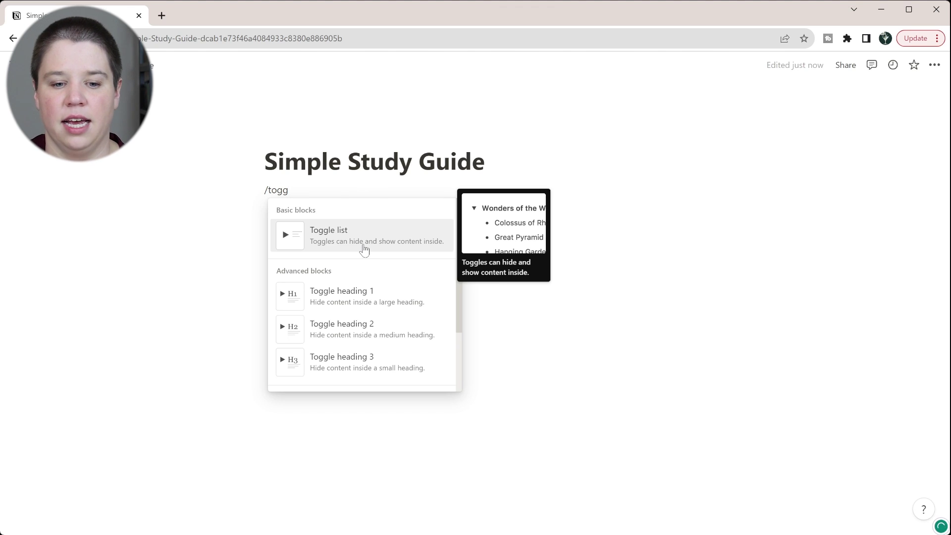
click(365, 249)
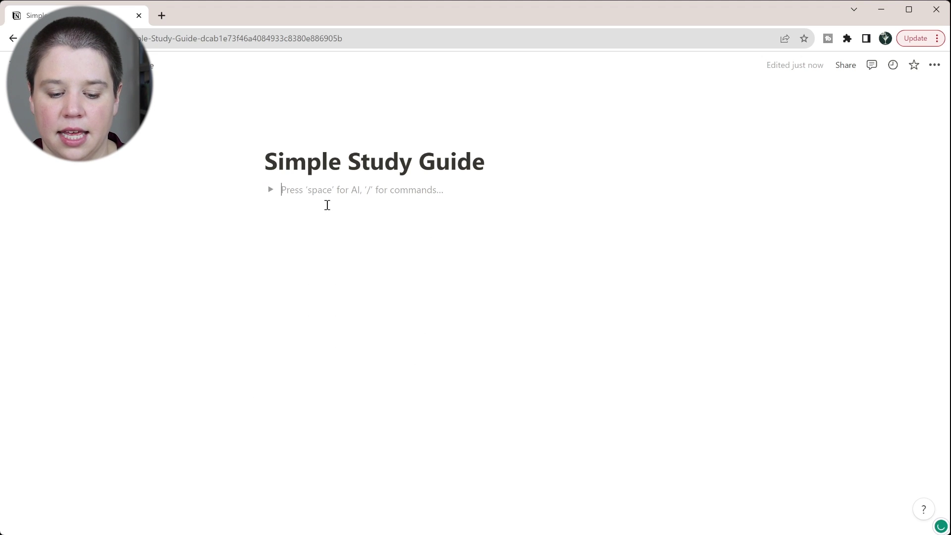
text(Question 1)
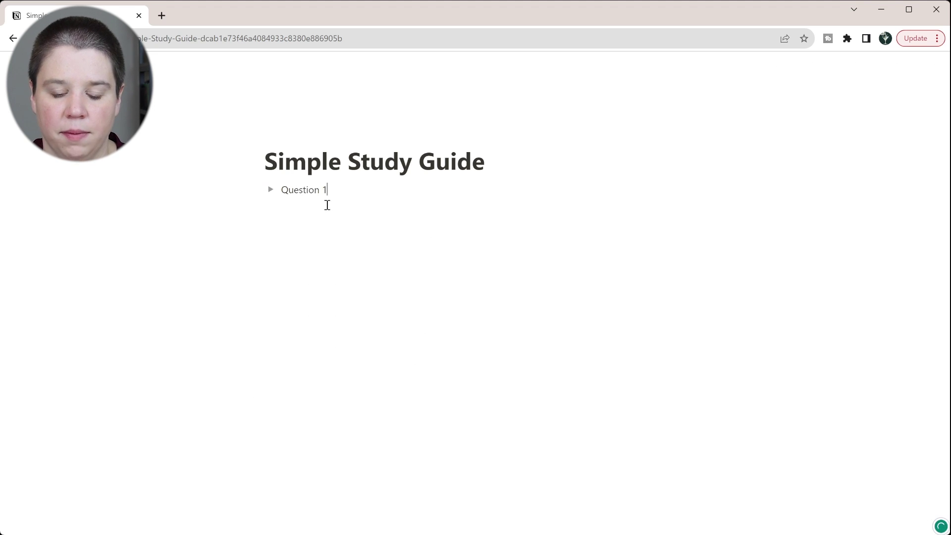
text(:)
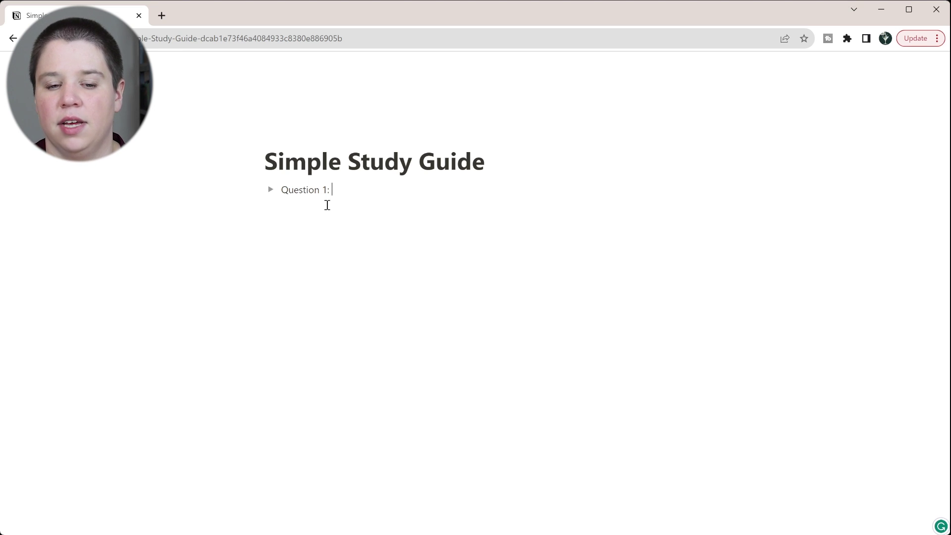
text(How )
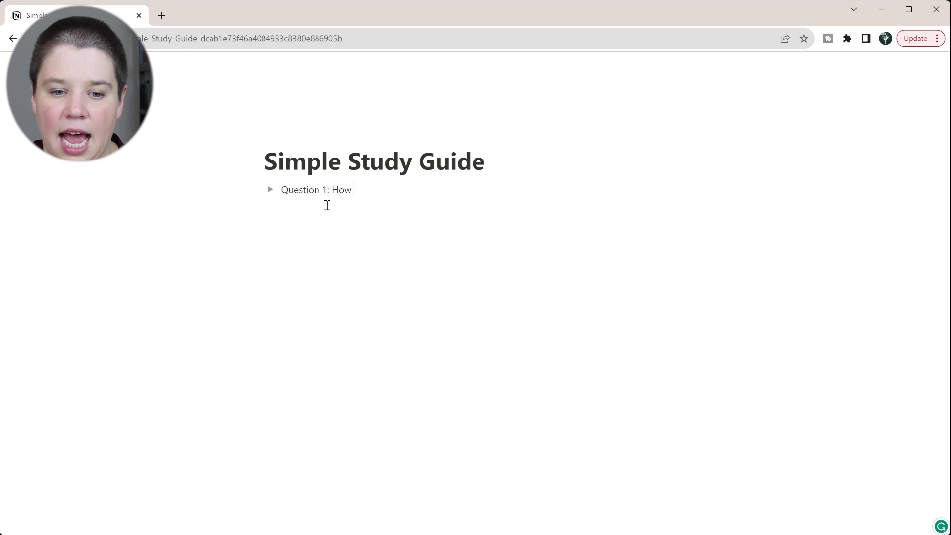
text(many differen)
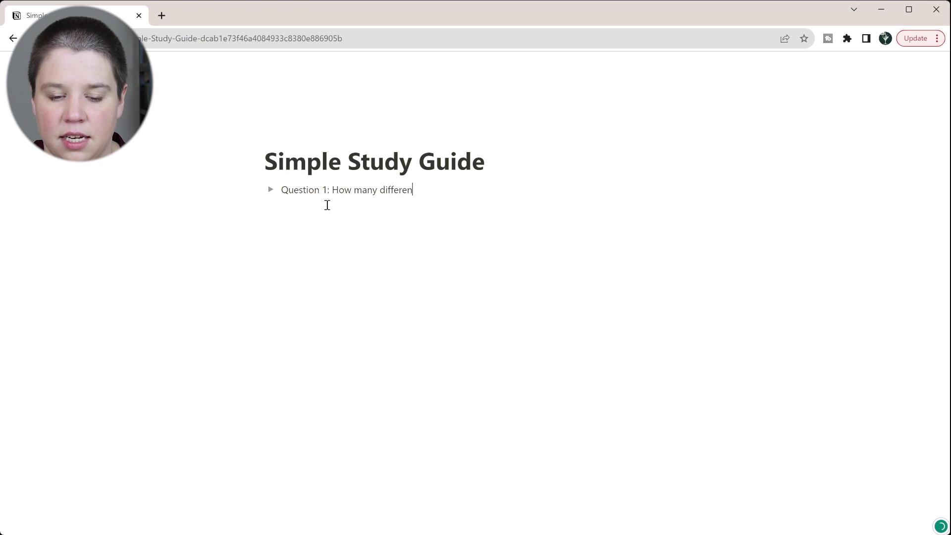
text(t chambers of)
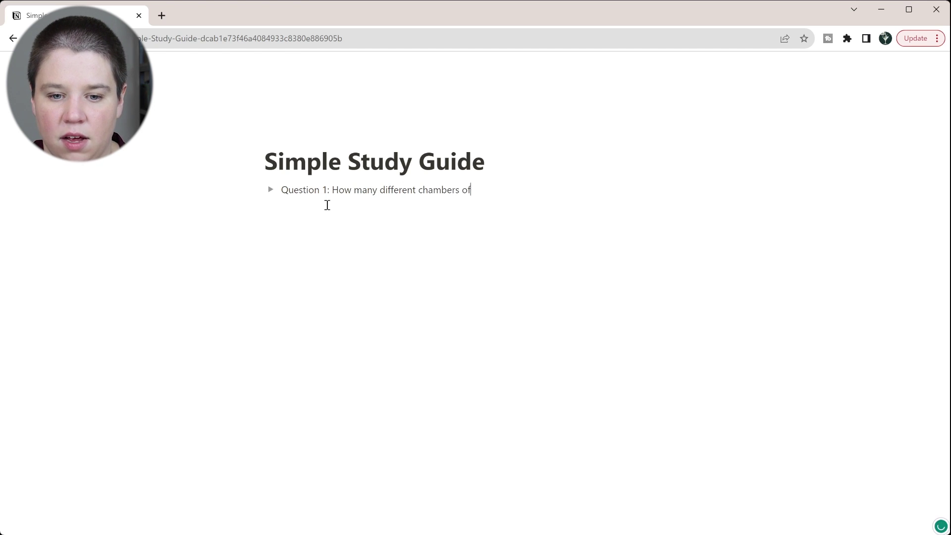
text( the heart are there?)
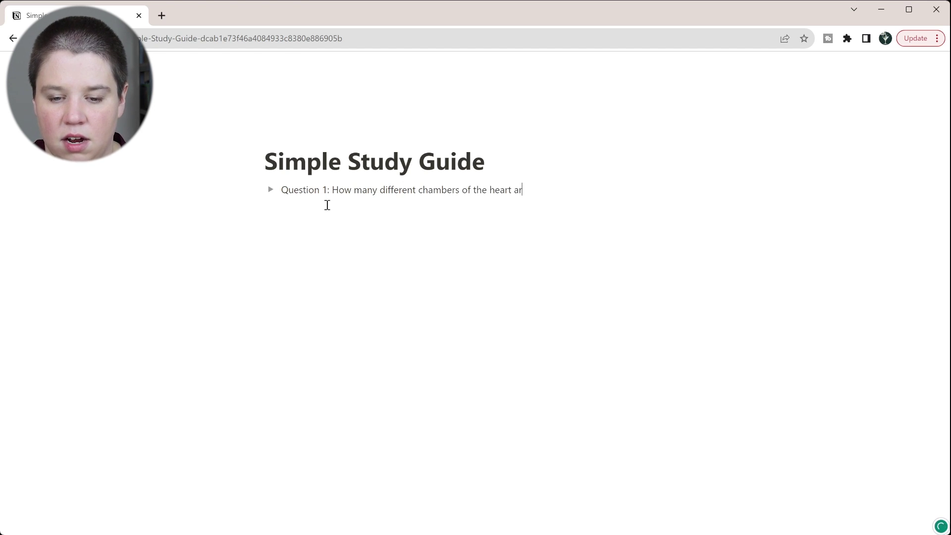
Step: Enter the answer "4" inside the Question 1 toggle and collapse the toggle
click(271, 190)
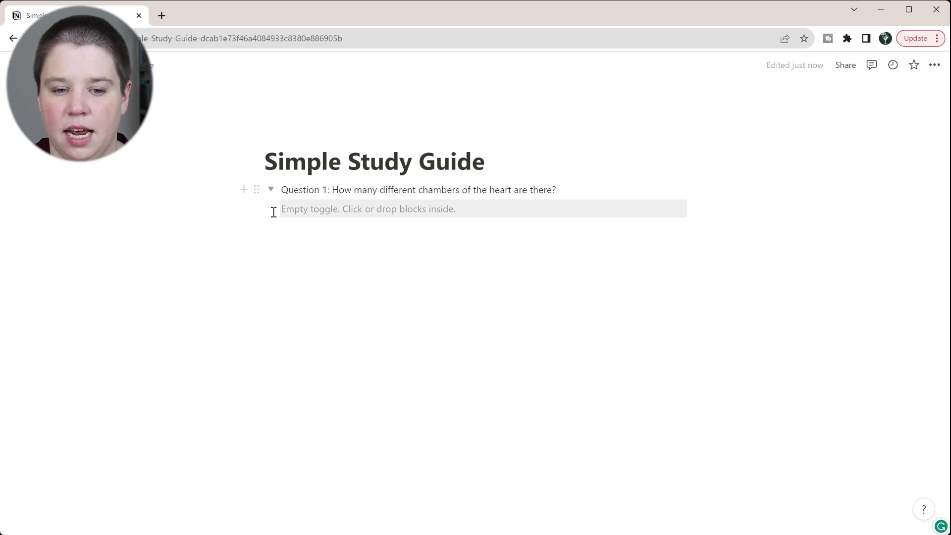
click(343, 209)
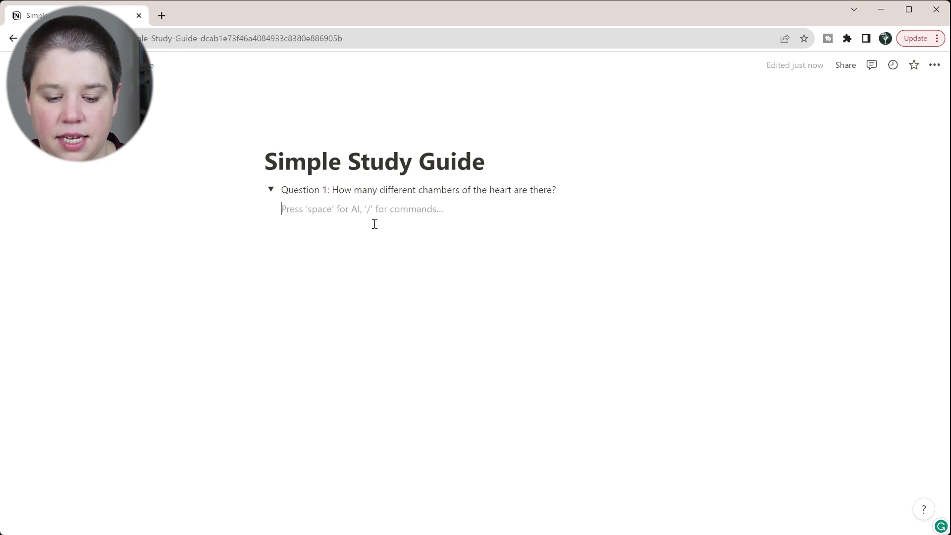
text(4)
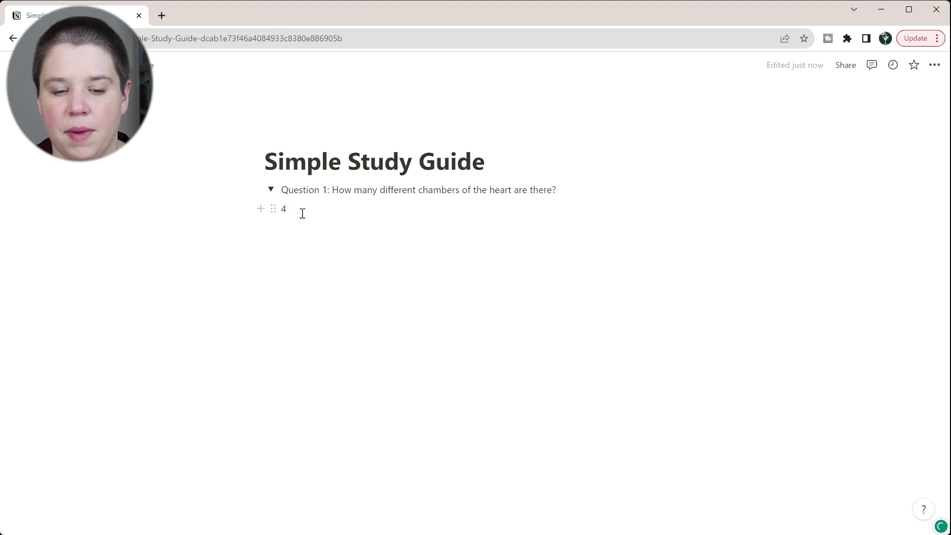
click(270, 190)
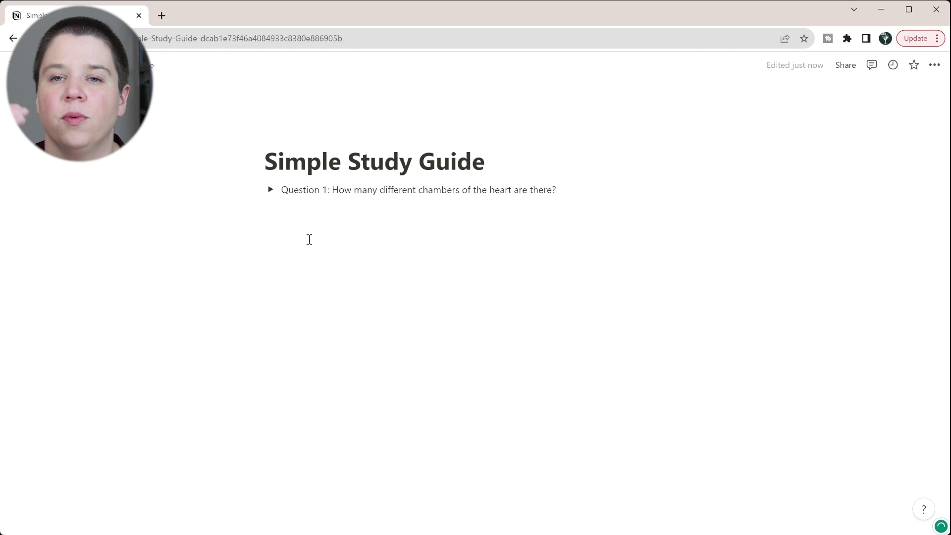
Step: Expand the Question 1 toggle and add the bullets "Left Atrium" and "Right Atrium" under the answer 4
click(271, 190)
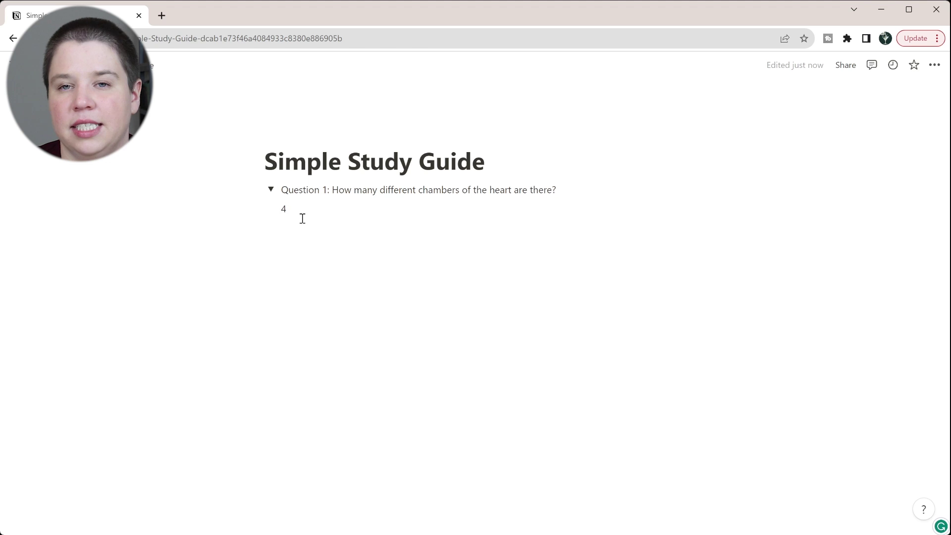
key(Return)
text(-)
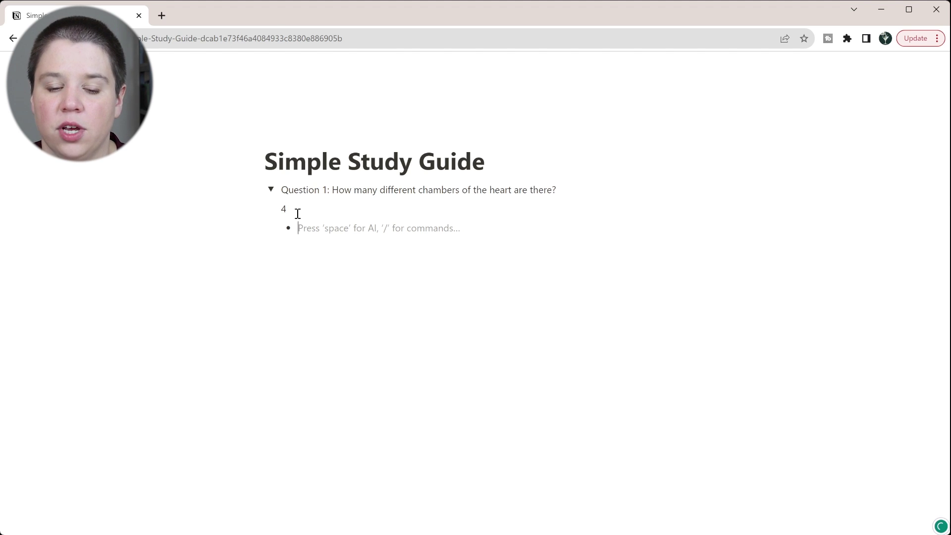
text(L)
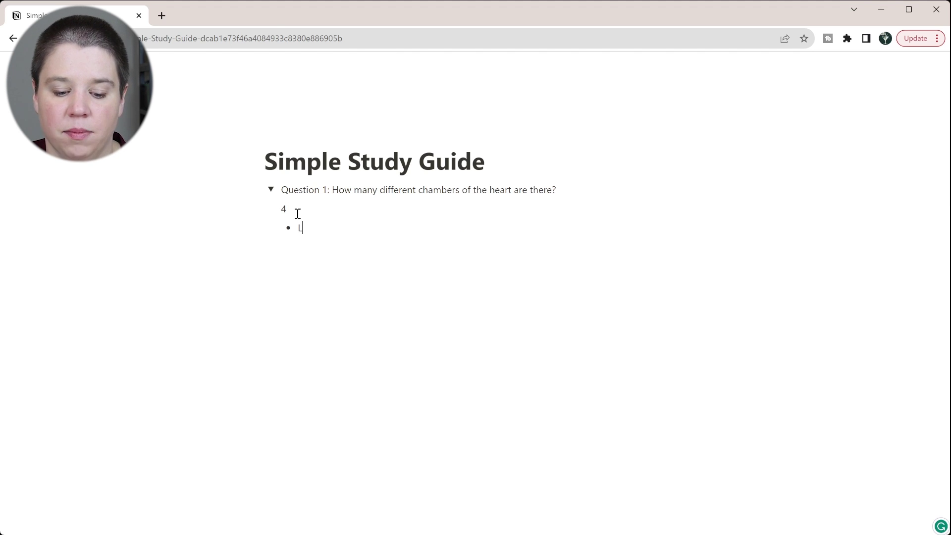
text(eft Atrium)
key(BackSpace)
key(BackSpace)
key(BackSpace)
text(ium)
key(Return)
text(Righ)
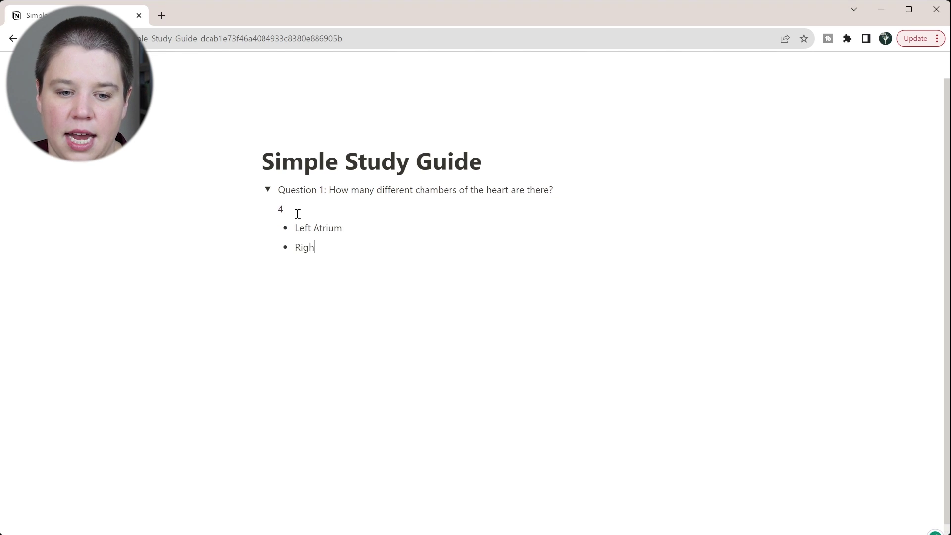
text(t Atrium)
Step: Add the bullets "Left Ventricle" and "Right Ventricle" to the Question 1 answer and collapse the toggle
key(Return)
text(Left Ventricly)
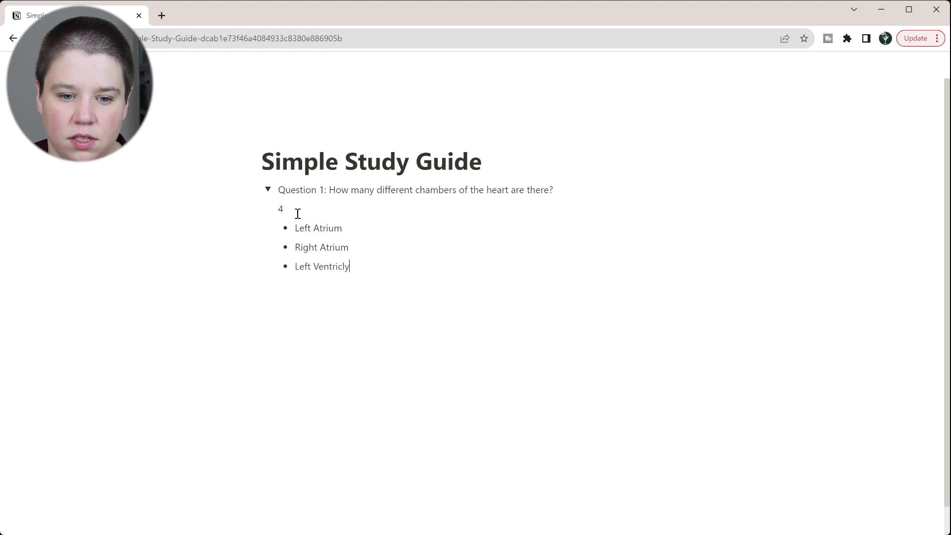
key(BackSpace)
text(e)
key(Return)
text(Right Ve)
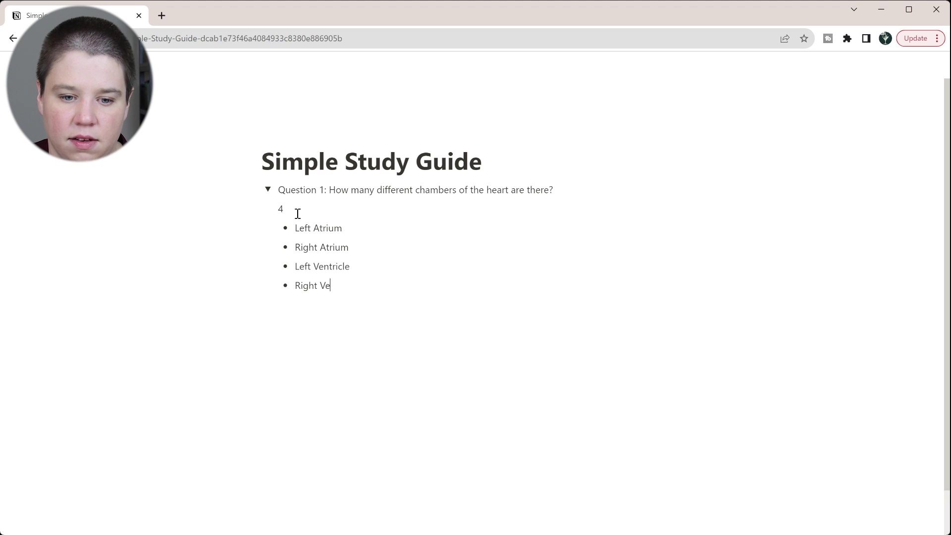
text(ntricle)
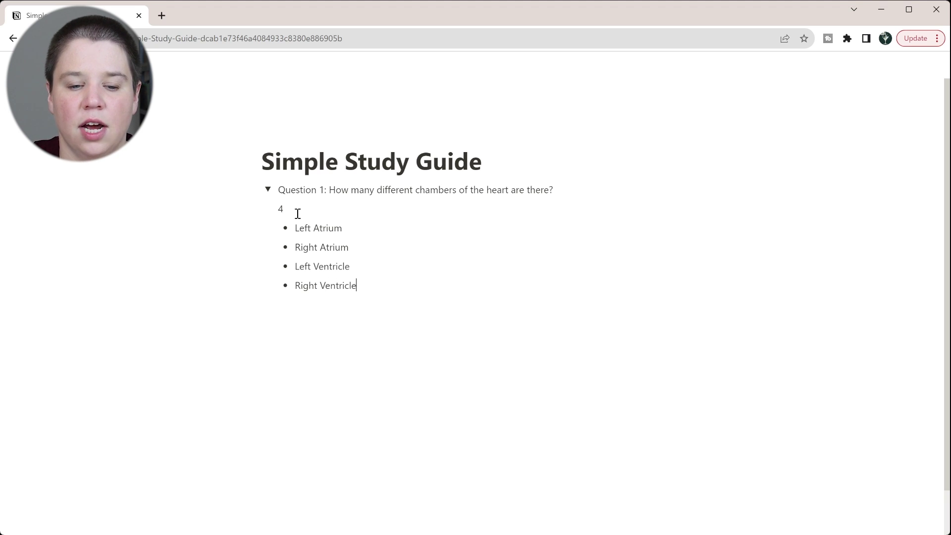
click(266, 189)
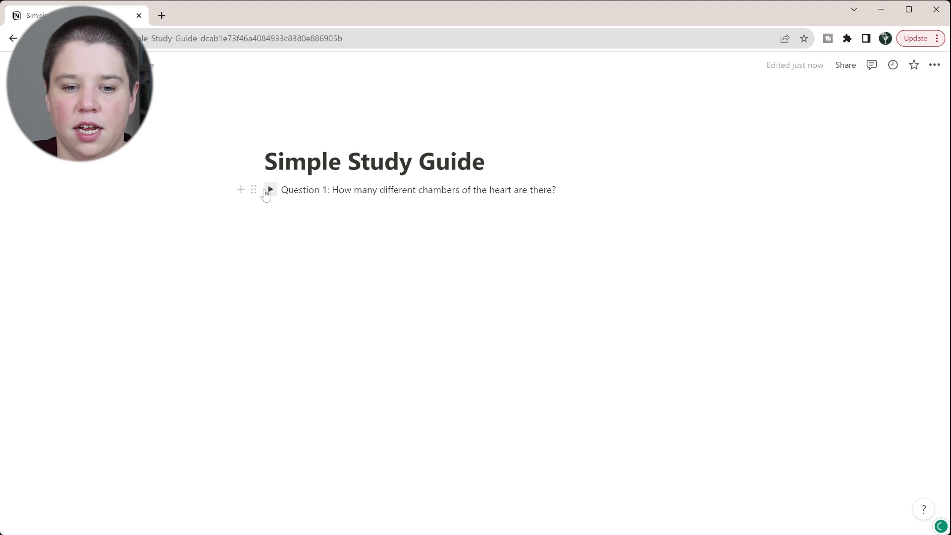
Step: Append "and Name them." to the Question 1 text, and briefly expand the toggle to check its answer
click(564, 189)
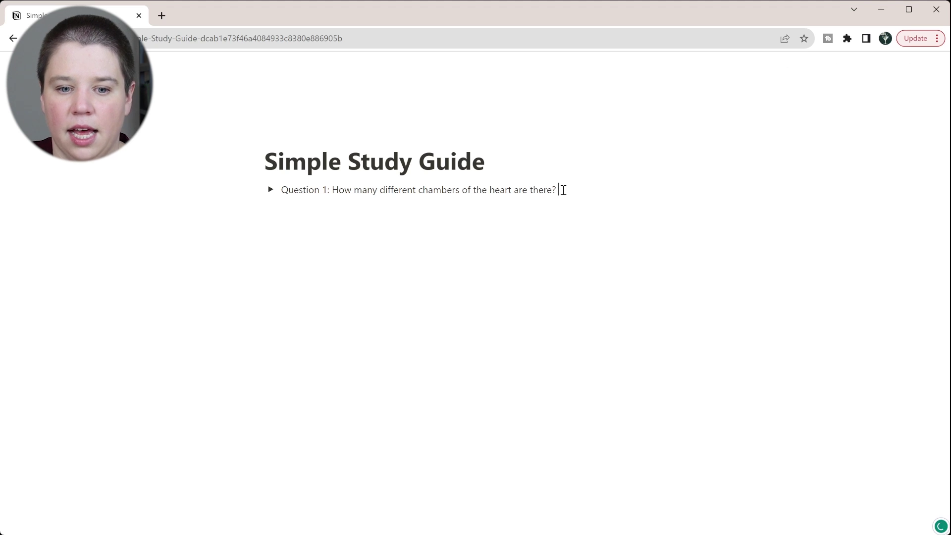
text(a)
text(nd N)
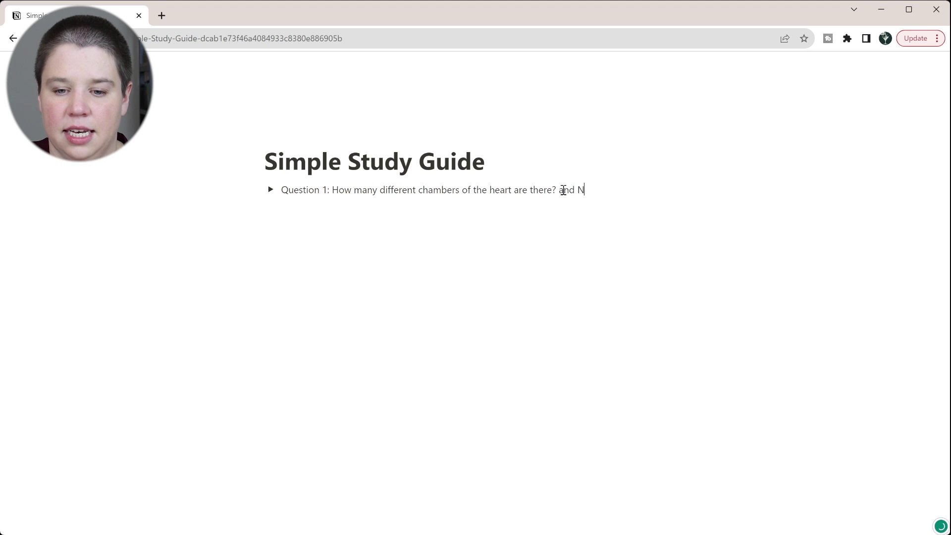
text(ame them.)
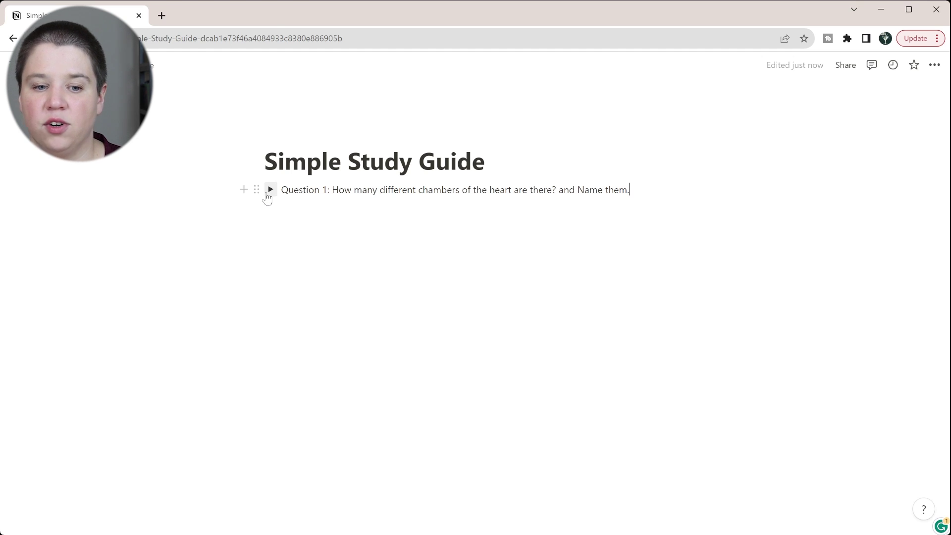
click(270, 190)
click(267, 192)
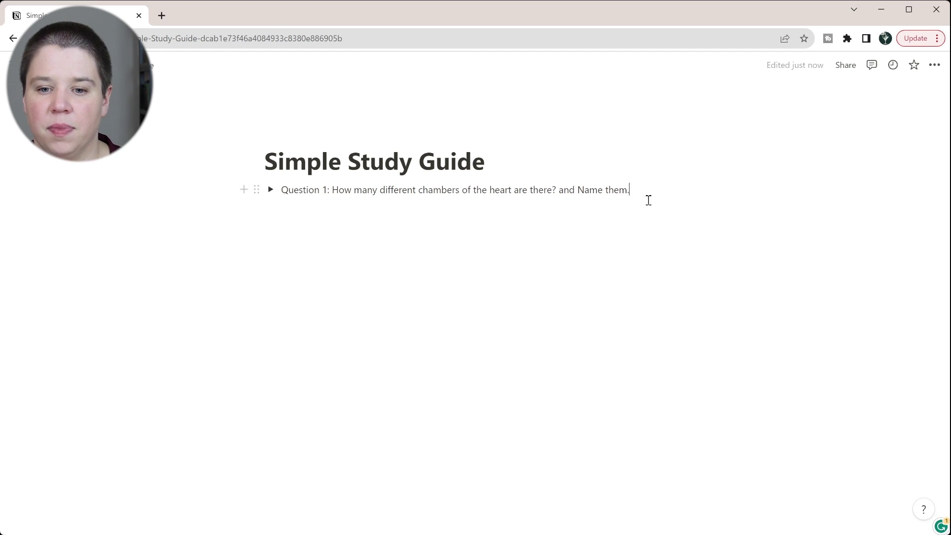
Step: Add a second toggle item reading "Question 2:" below Question 1, and briefly expand Question 1 to review its answer
key(Return)
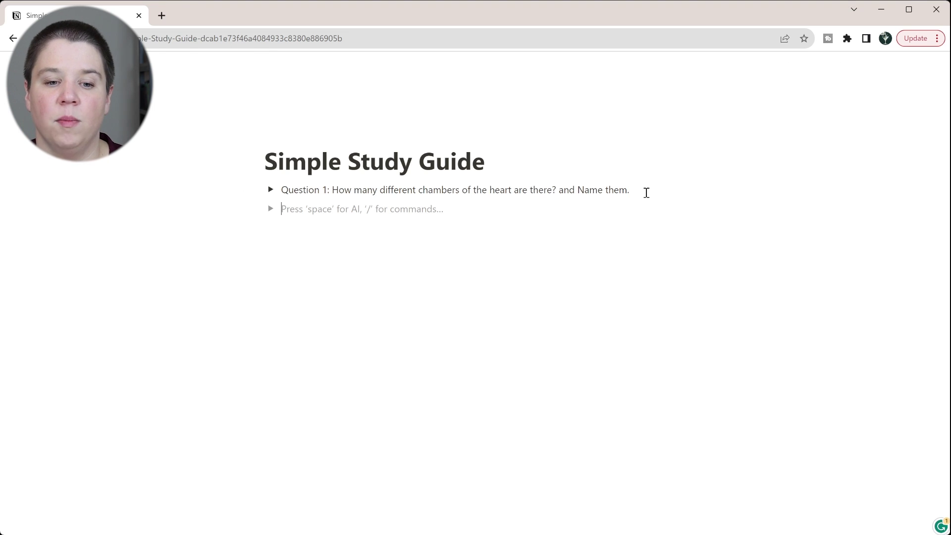
text(Q)
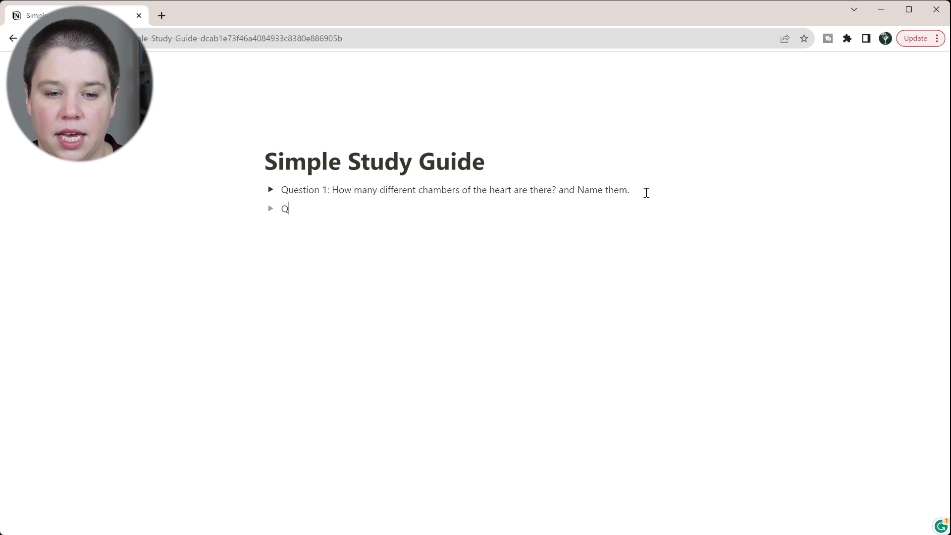
text(uestion 2:)
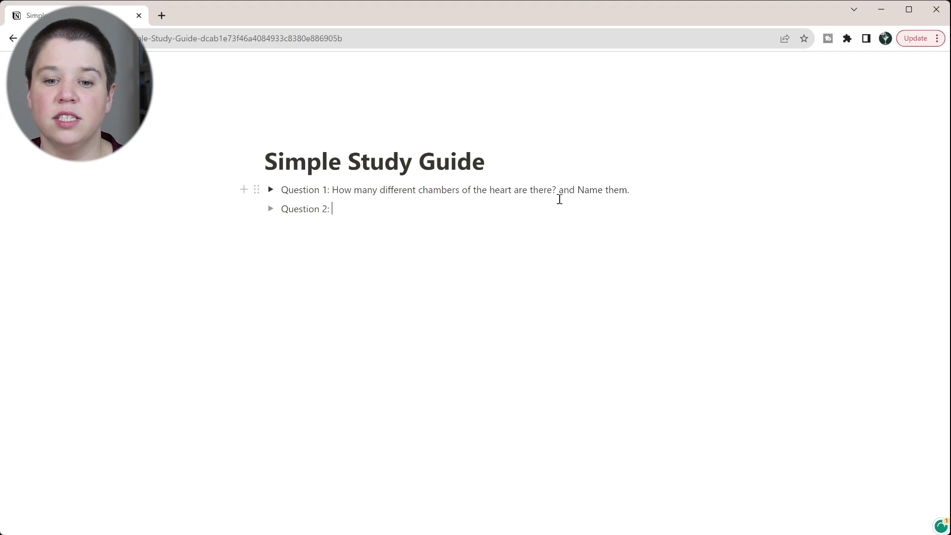
click(271, 190)
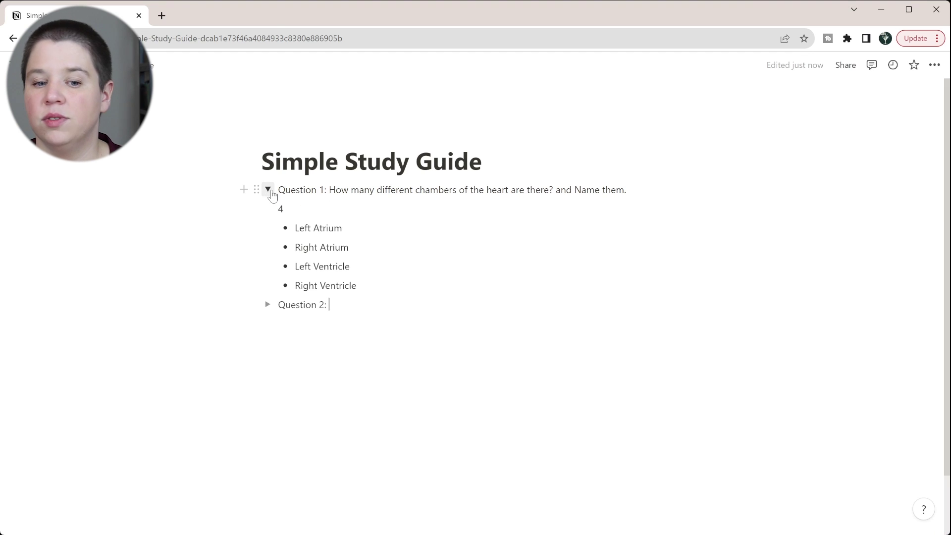
click(270, 190)
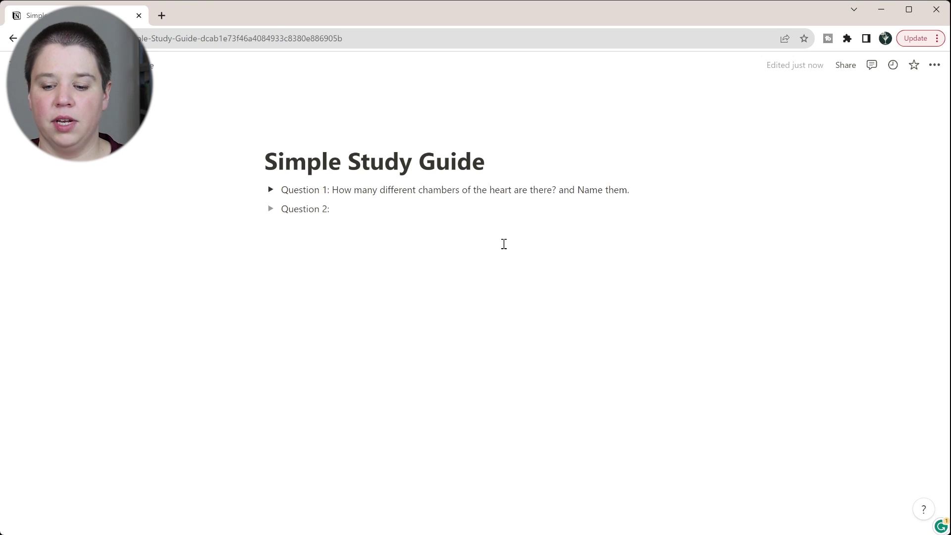
Step: Add a Toggle heading 1 reading "Heart Anatomy" between the page title and Question 1
key(Return)
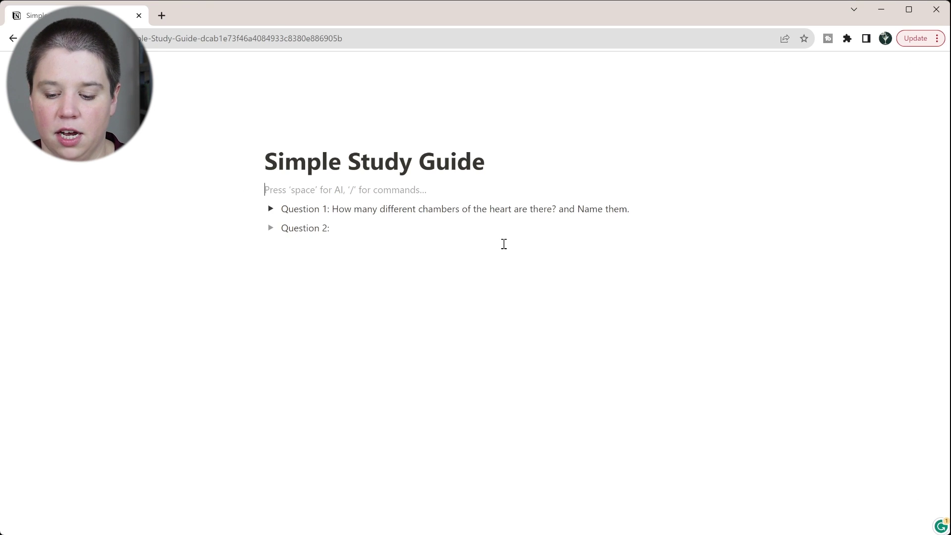
text(/toggle)
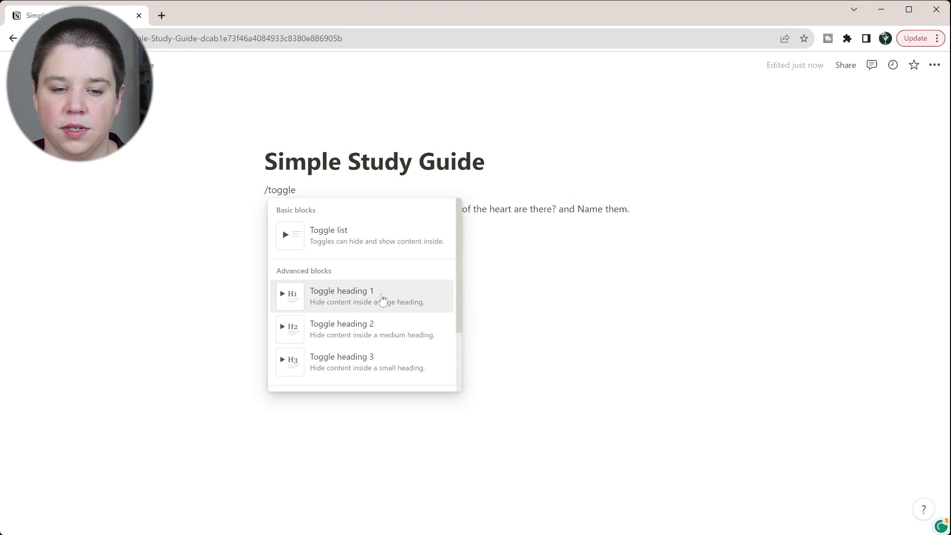
click(380, 300)
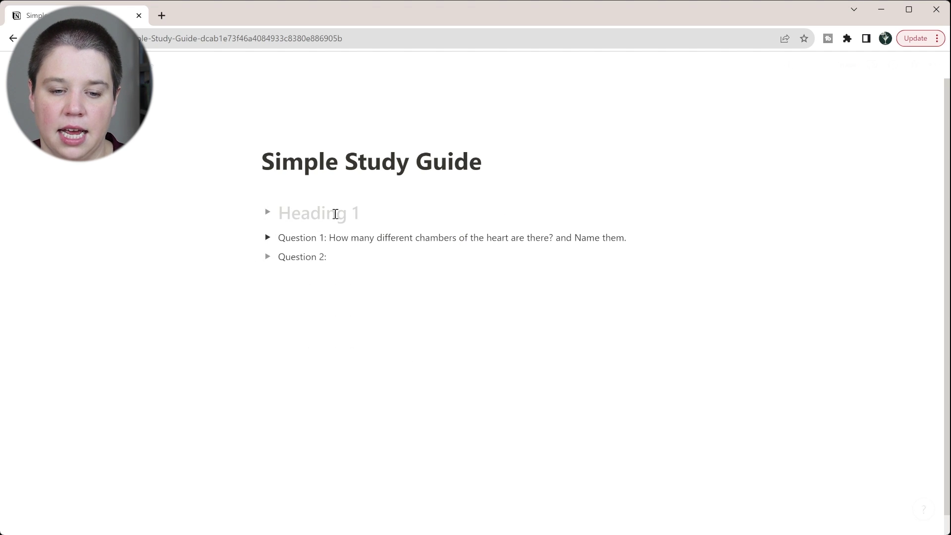
text(Heart A)
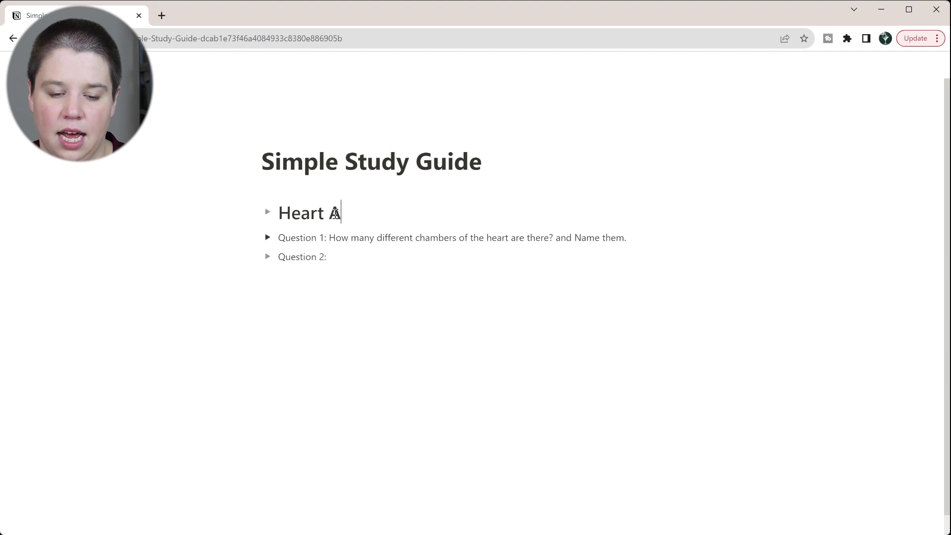
text(natomy)
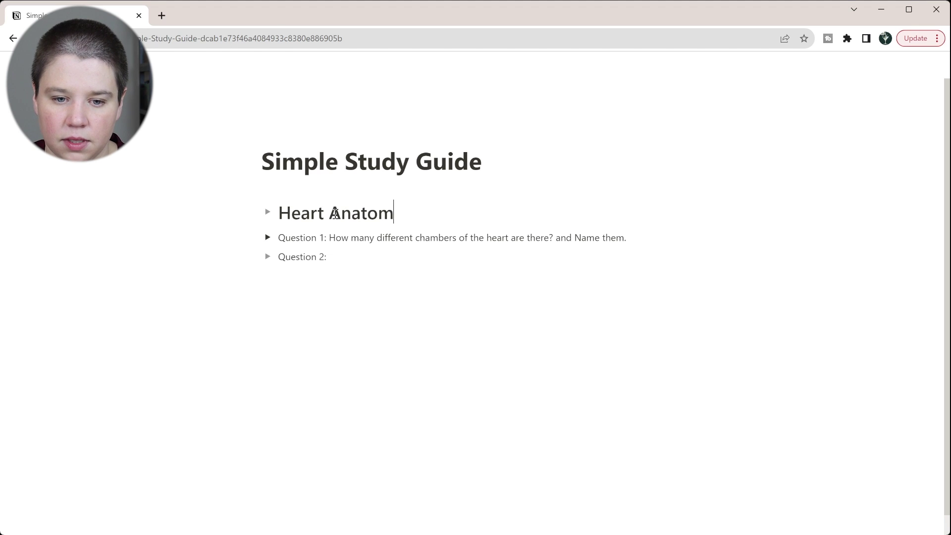
Step: Move the Question 1 and Question 2 toggles inside the Heart Anatomy heading and expand it
click(253, 237)
drag(386, 265, 314, 206)
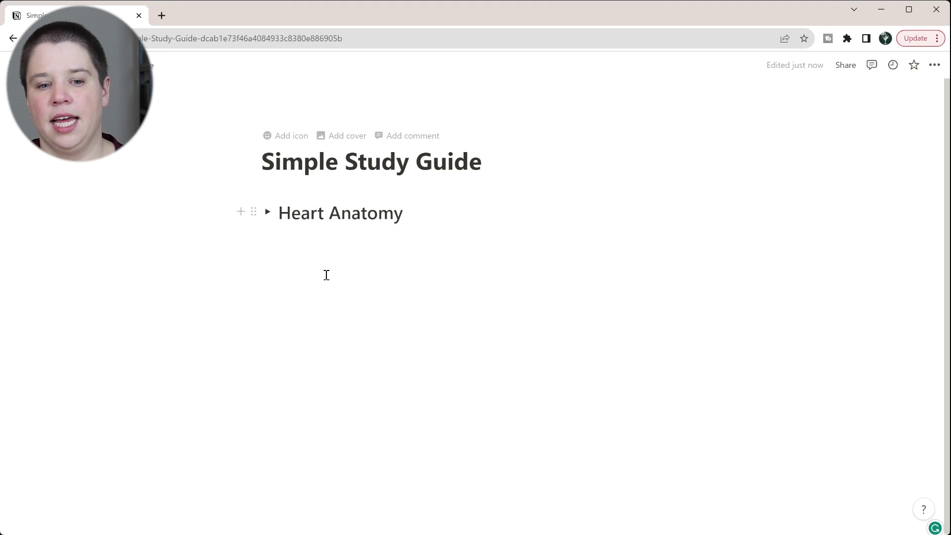
click(268, 211)
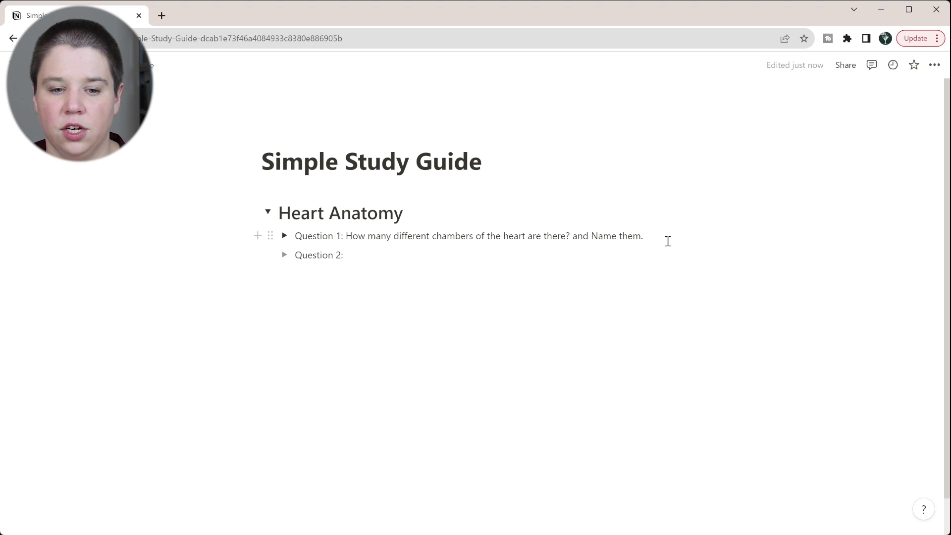
Step: Expand Question 1 and add a Toggle heading 3 reading "Answer History" above the answer 4
click(285, 236)
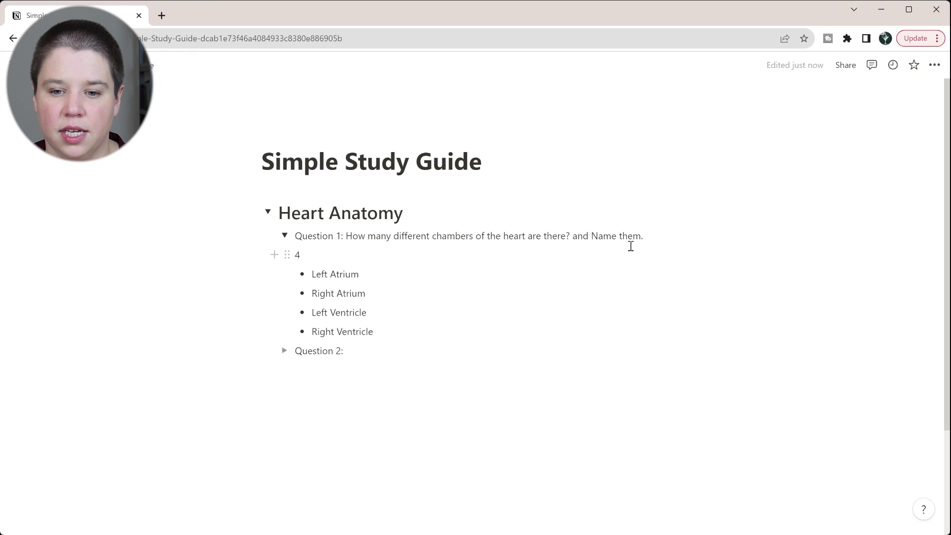
click(649, 242)
key(Return)
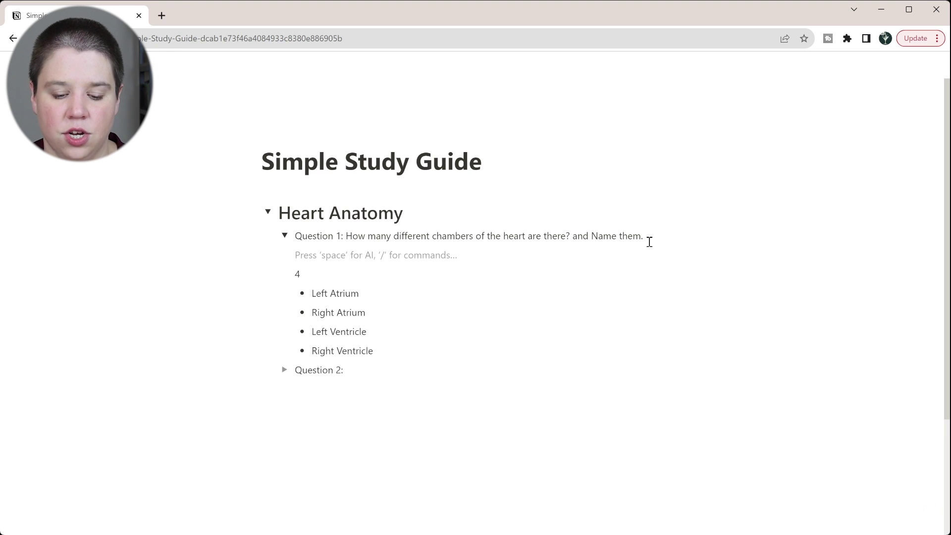
text(/toggl)
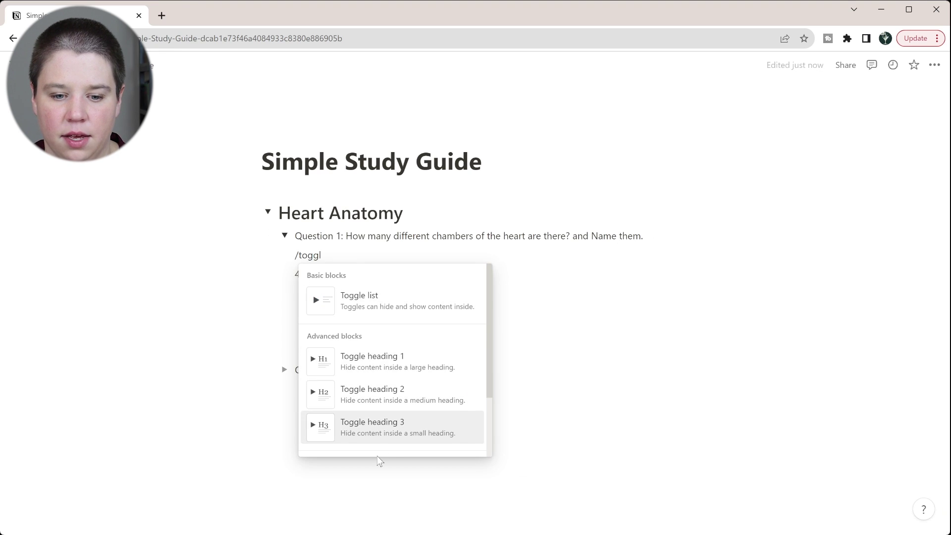
click(379, 435)
text(Answer History)
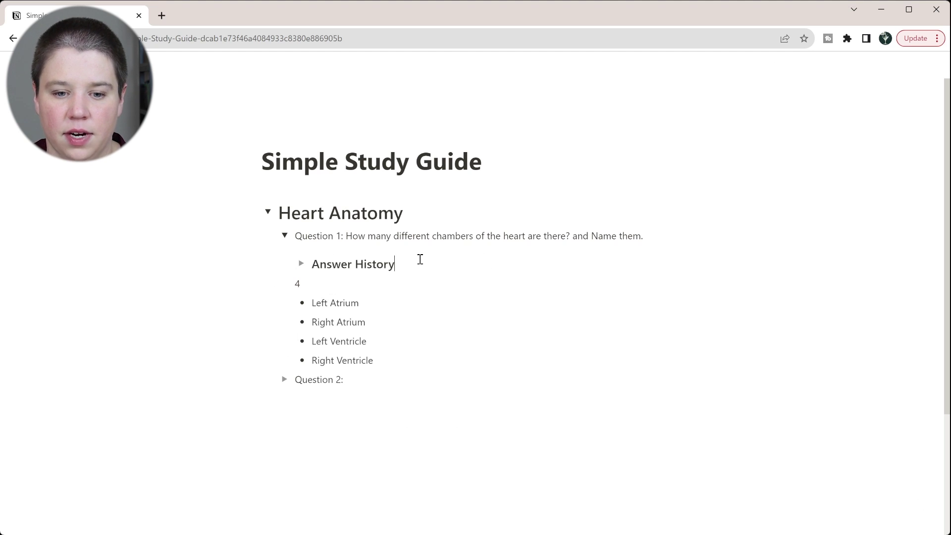
Step: Add a Toggle heading 3 reading "Correct Answer" below Answer History and move the 4 and the chamber bullets into it
key(Return)
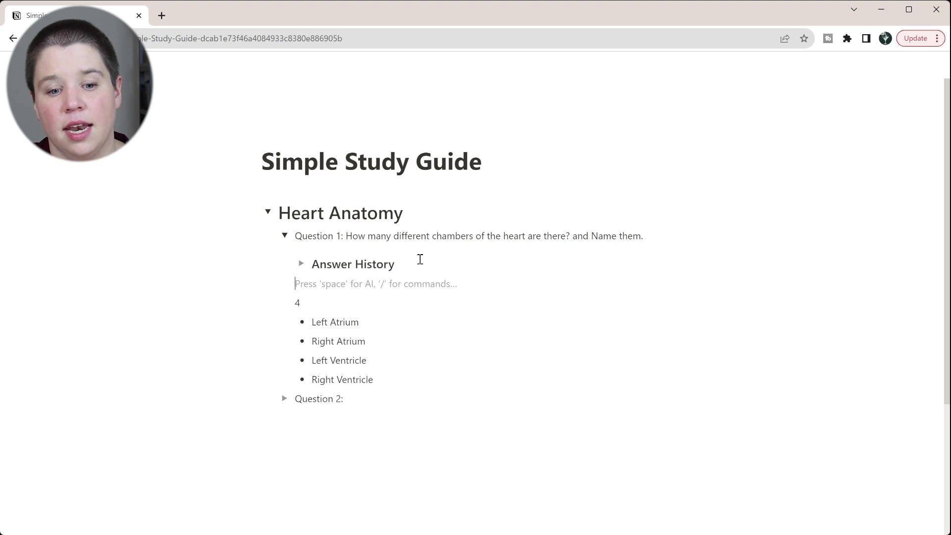
text(/toggle)
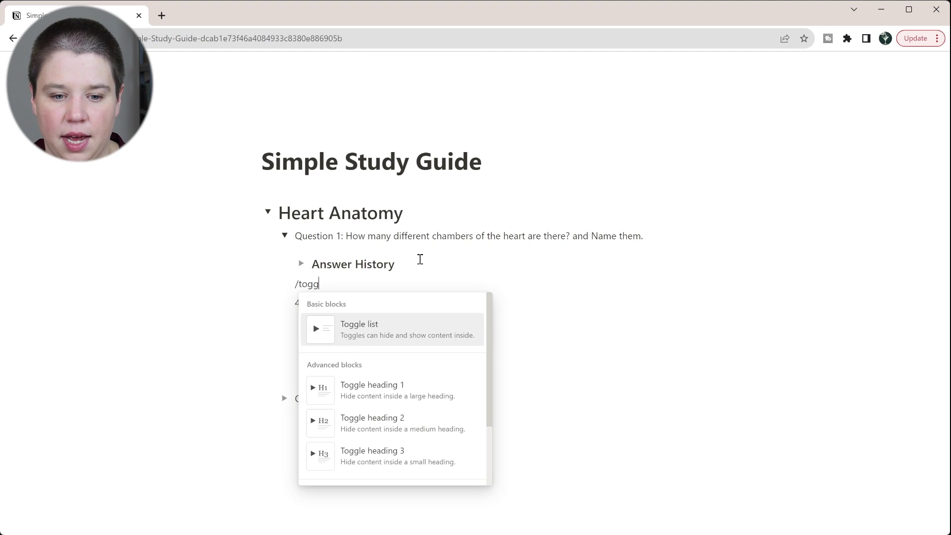
click(362, 457)
text(Correct Ana)
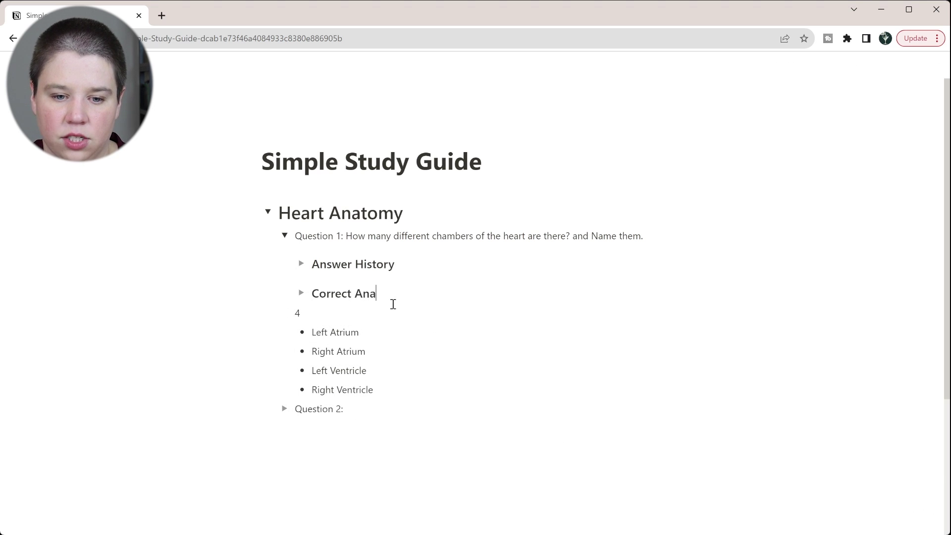
key(BackSpace)
text(swer)
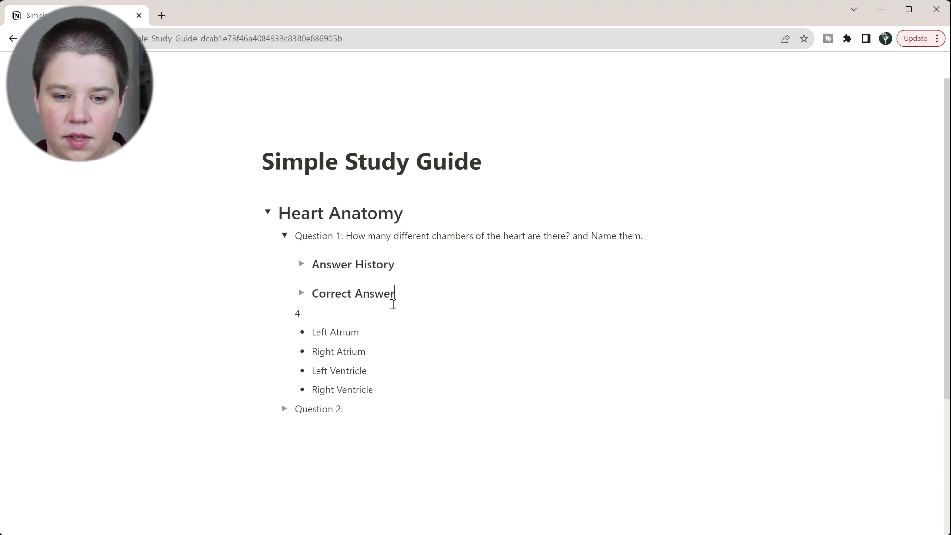
drag(382, 389, 349, 293)
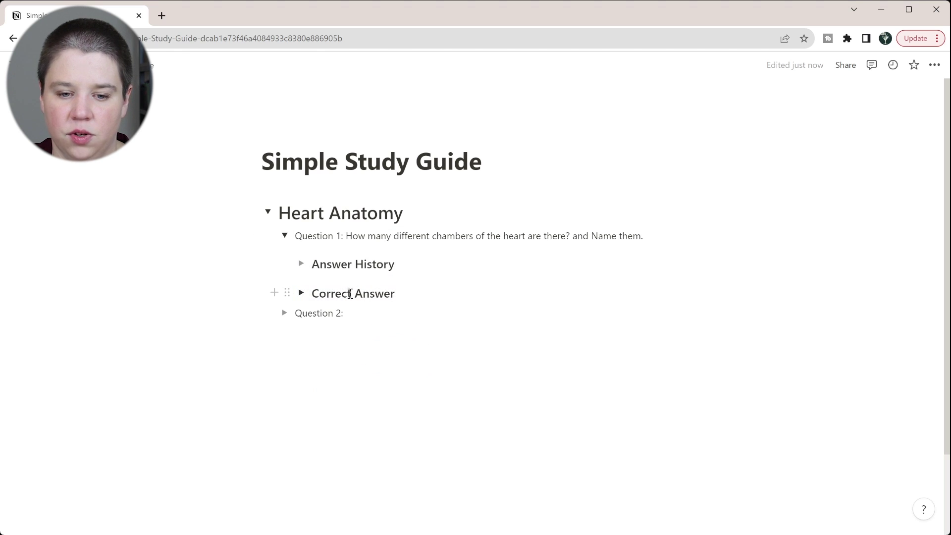
Step: Add the date 10-6-2023 inside Answer History and turn it into a Toggle heading 3
click(301, 265)
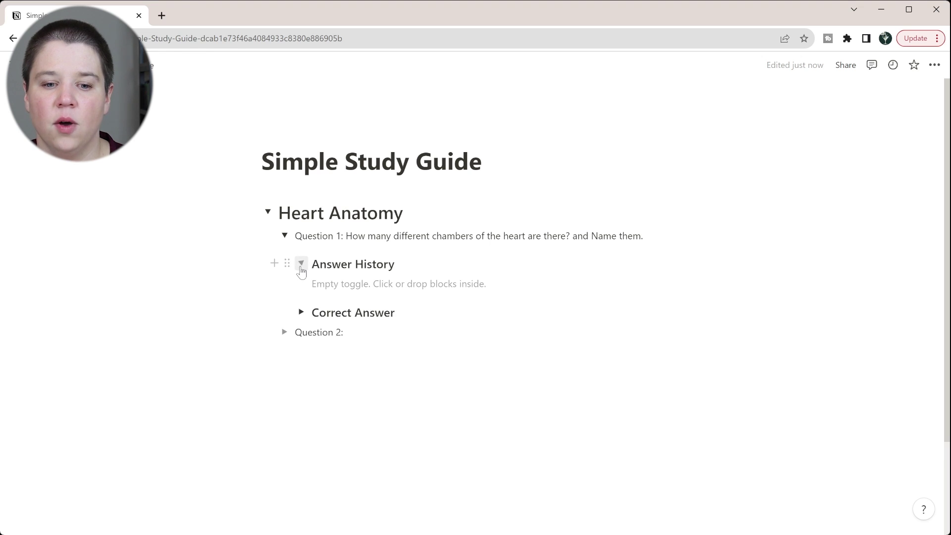
click(353, 286)
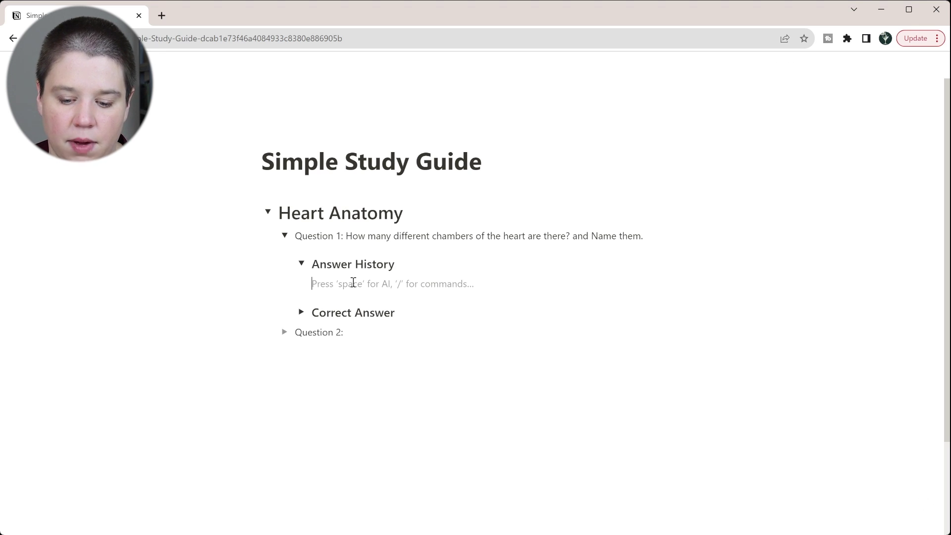
text(10-6-2020)
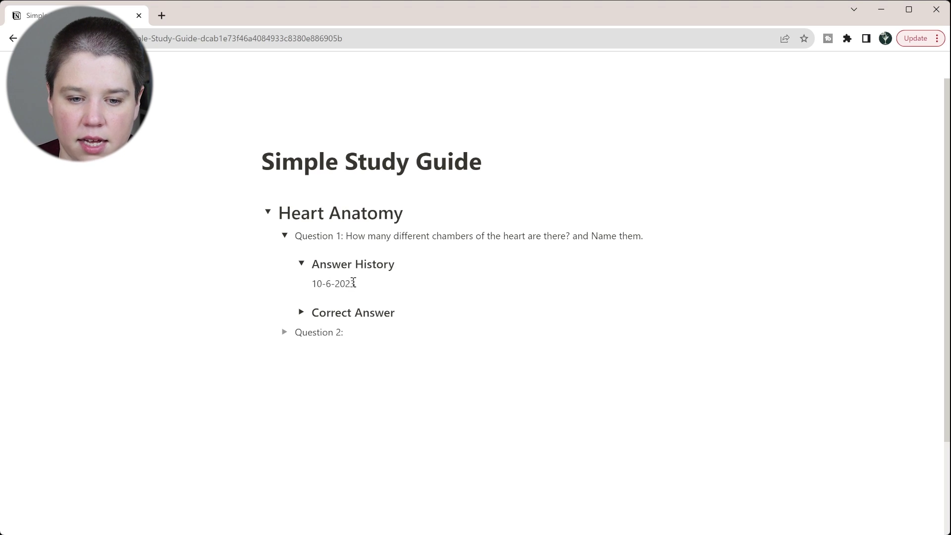
drag(355, 284, 304, 270)
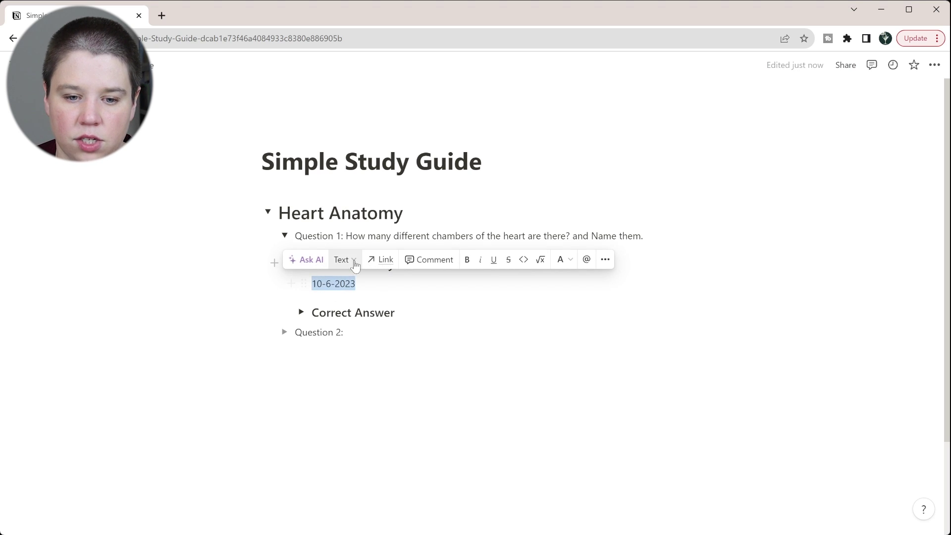
click(354, 263)
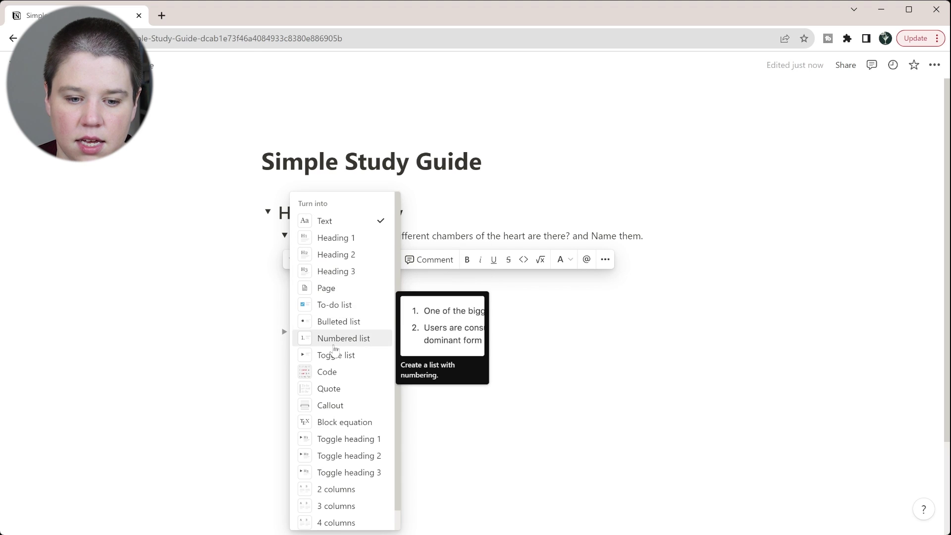
scroll(333, 348, down, 1)
scroll(318, 321, up, 1)
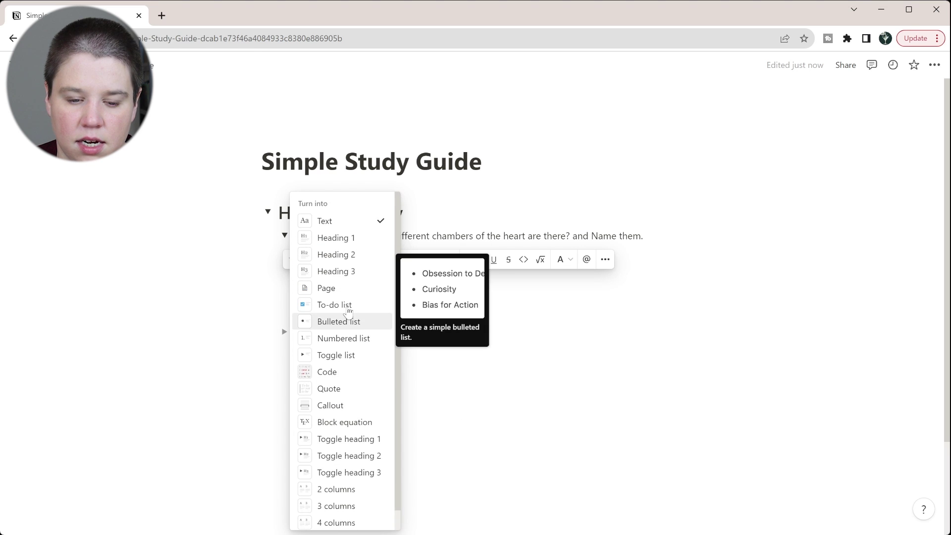
scroll(344, 453, down, 1)
click(343, 452)
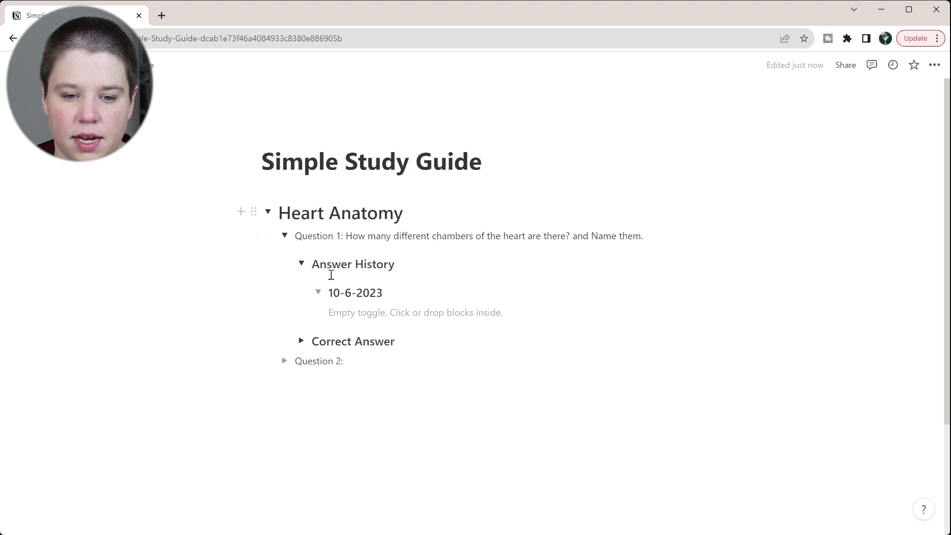
Step: Enter "4" and "Right Atrium" on separate lines inside the 10-6-2023 toggle
click(380, 309)
text(4)
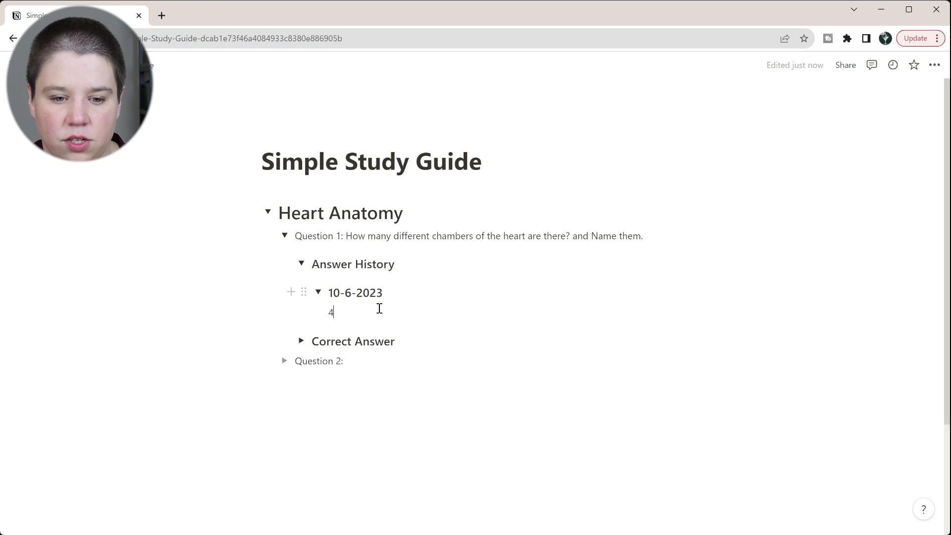
key(Return)
text(Right )
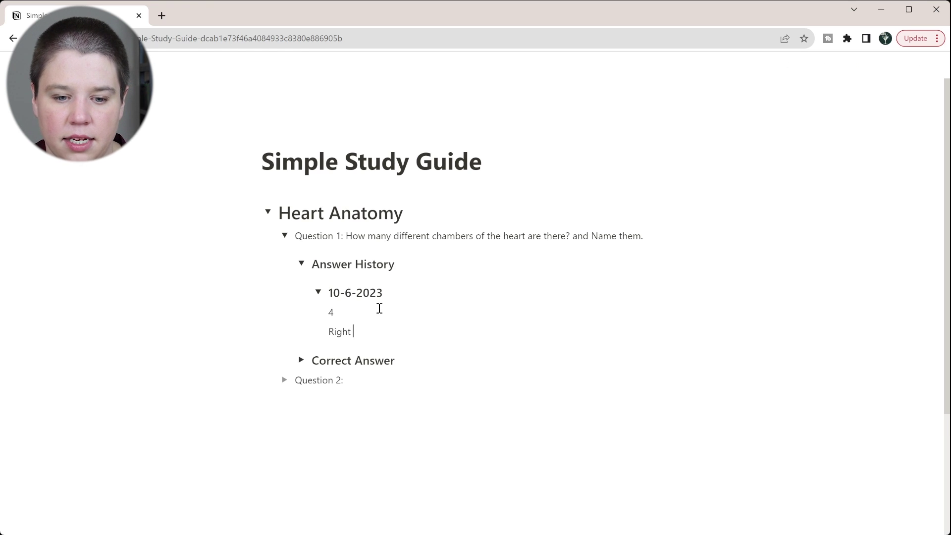
text(Atrium)
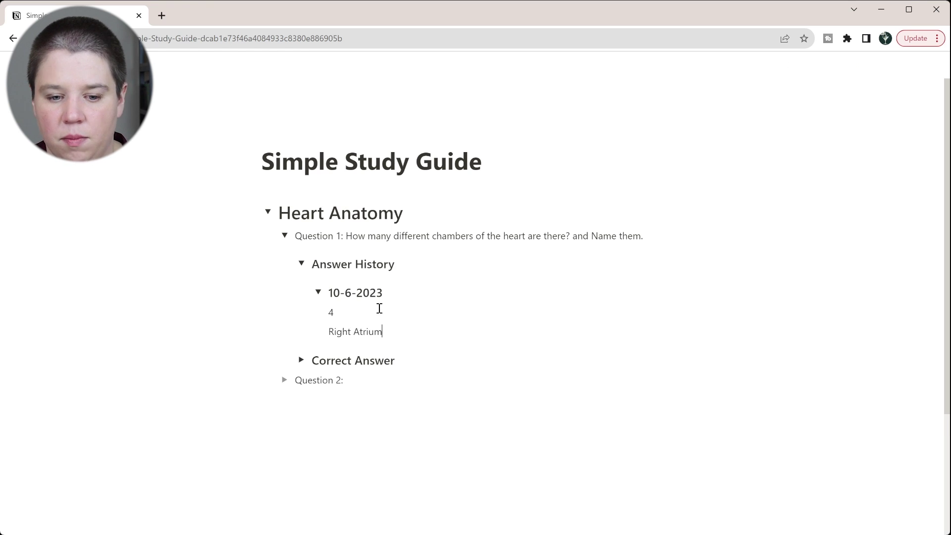
click(401, 292)
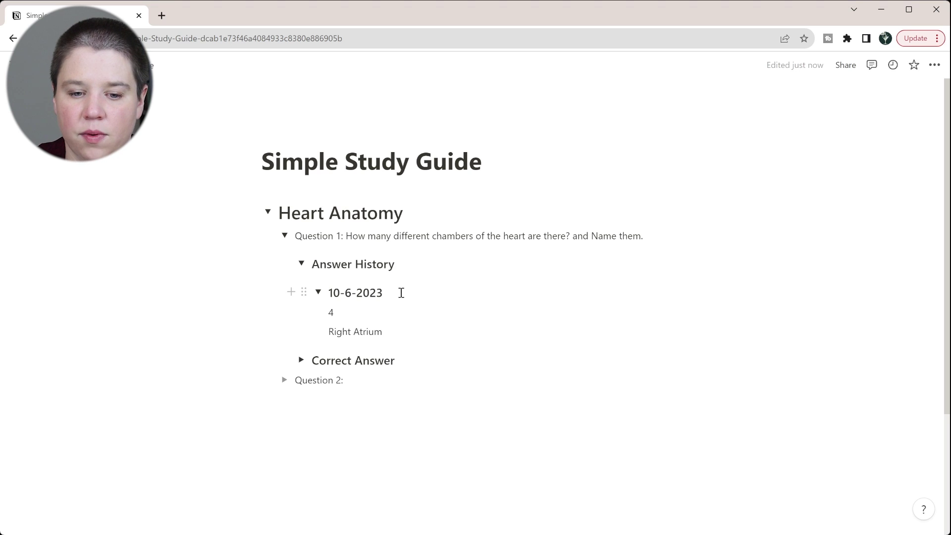
Step: Try out a to-do checkbox below Right Atrium and remove it again
click(397, 333)
key(Return)
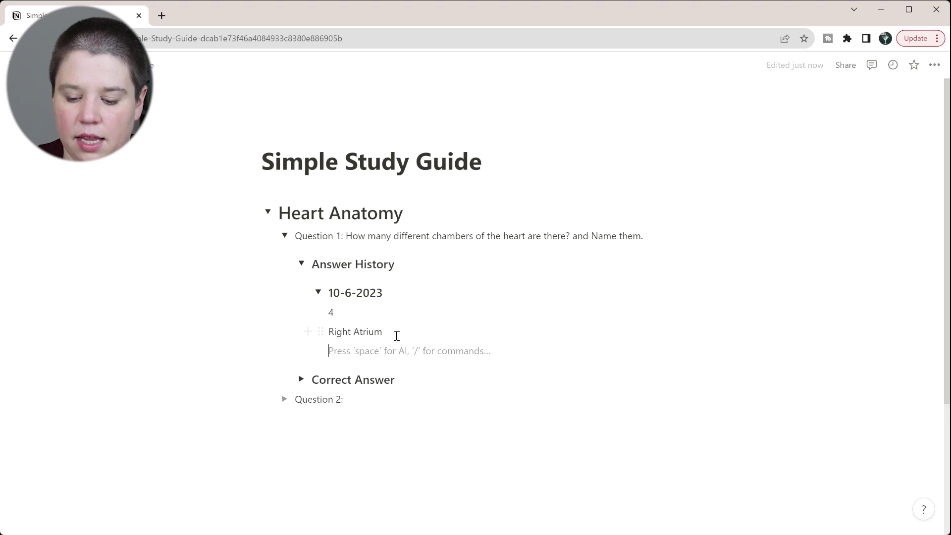
text(/to)
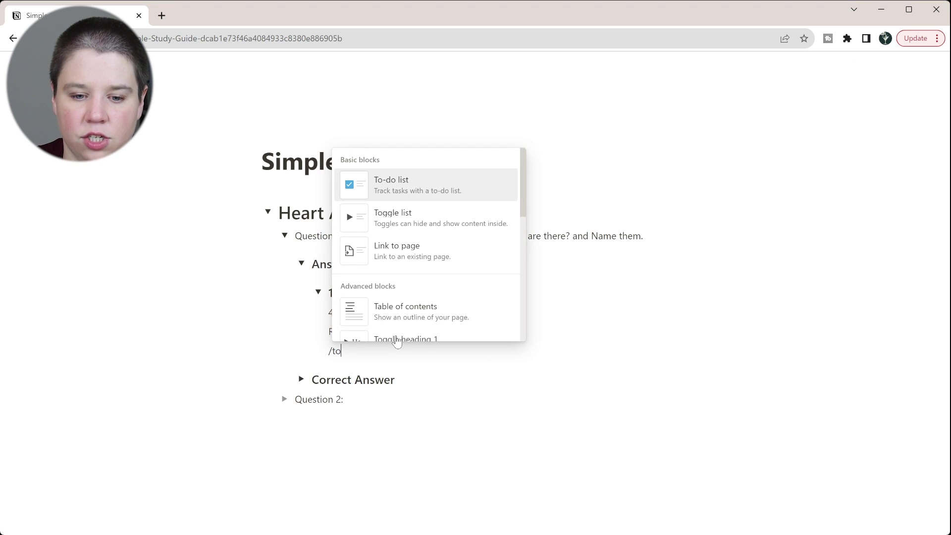
click(413, 188)
click(335, 352)
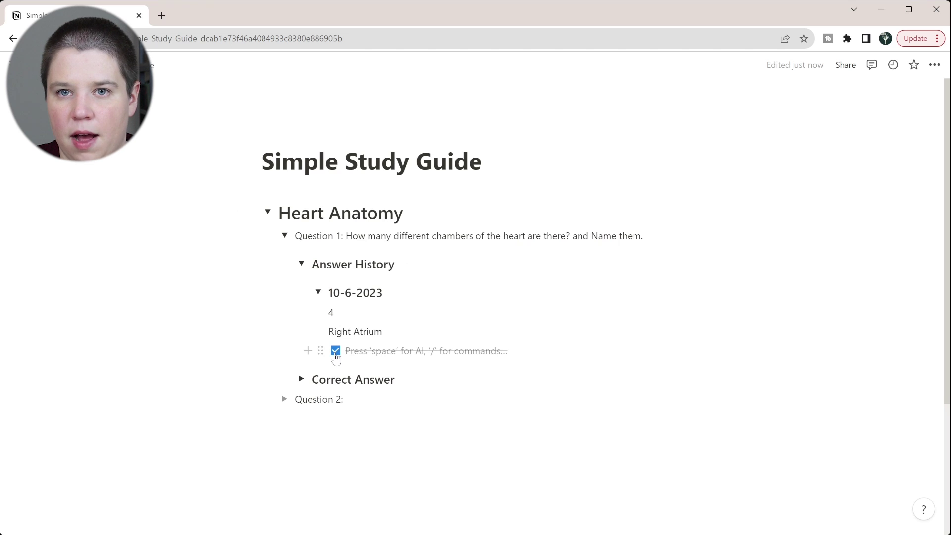
click(336, 353)
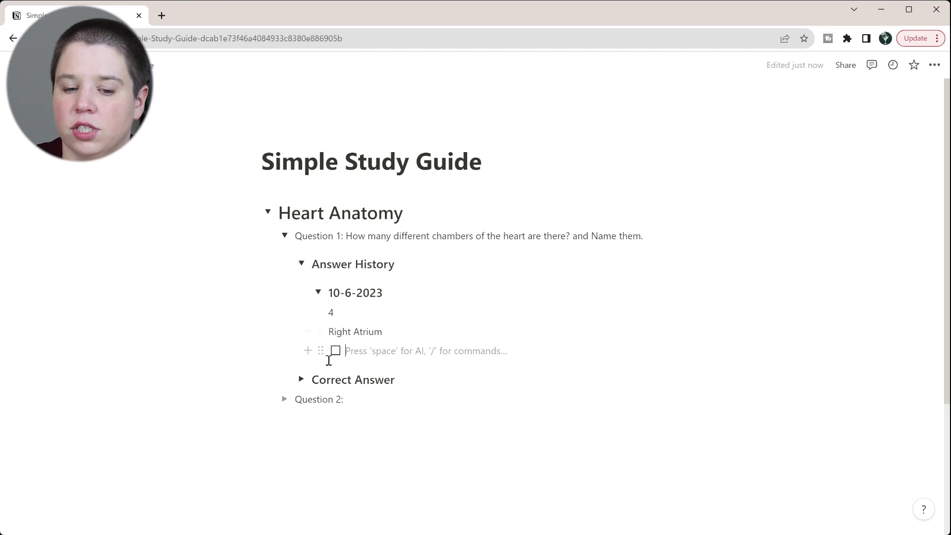
key(BackSpace)
key(BackSpace)
key(BackSpace)
key(BackSpace)
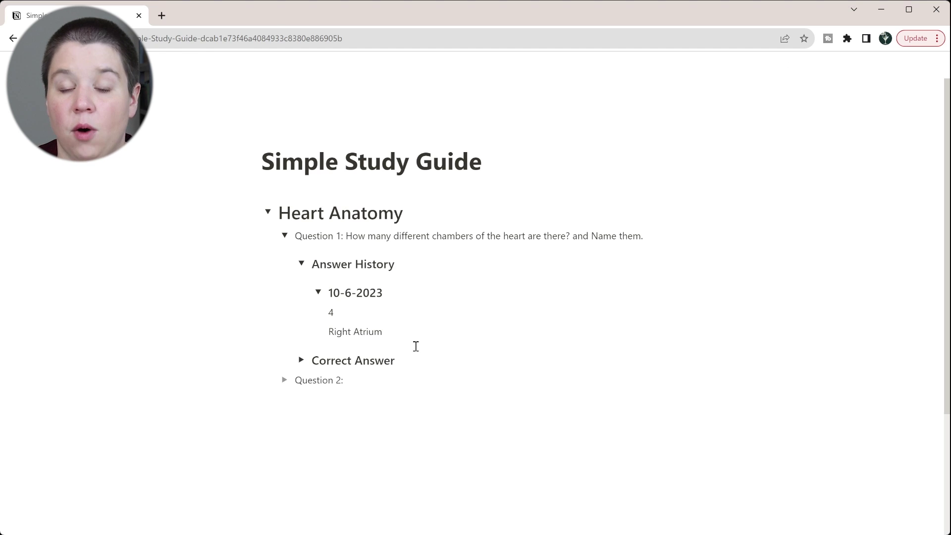
Step: Collapse Answer History, give the Question 1 toggle a green background, and collapse Question 1
click(301, 263)
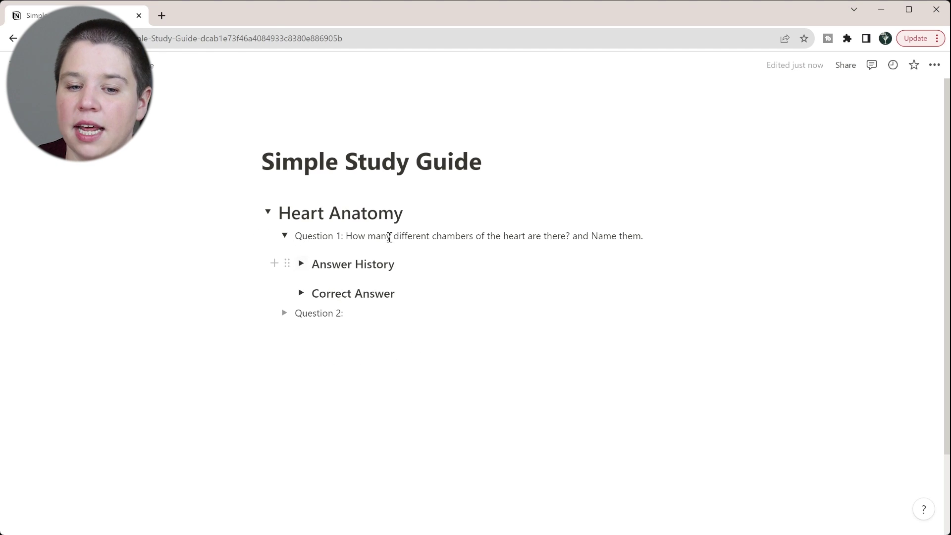
drag(644, 236, 256, 244)
click(270, 236)
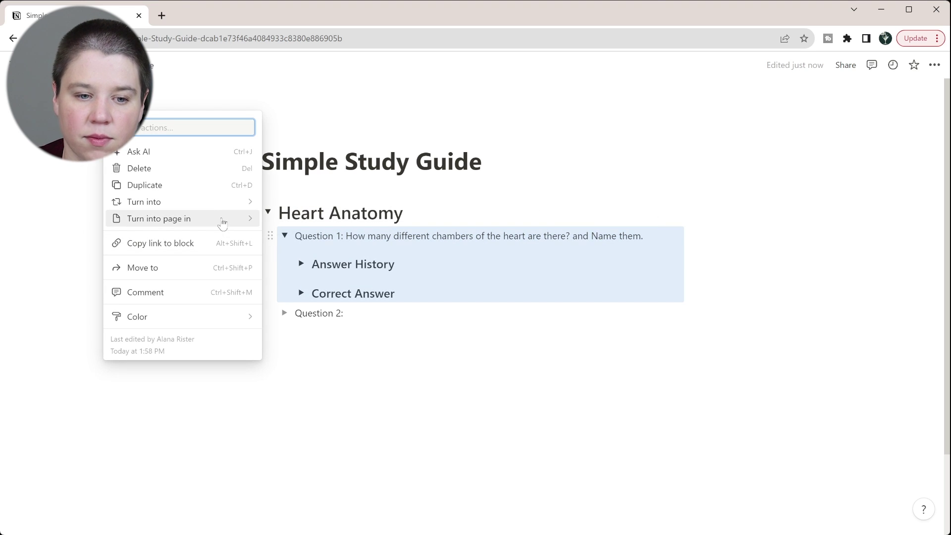
mouse_move(163, 316)
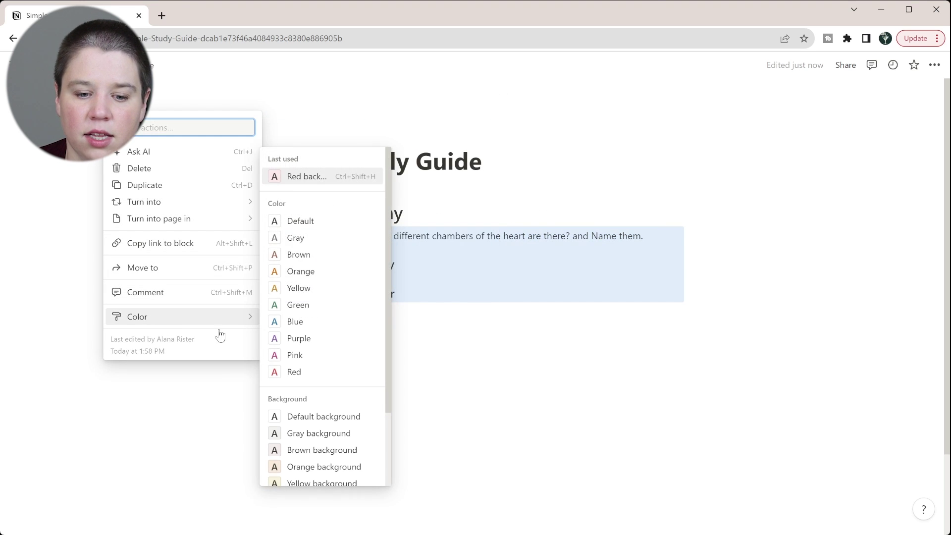
scroll(312, 382, down, 2)
click(308, 407)
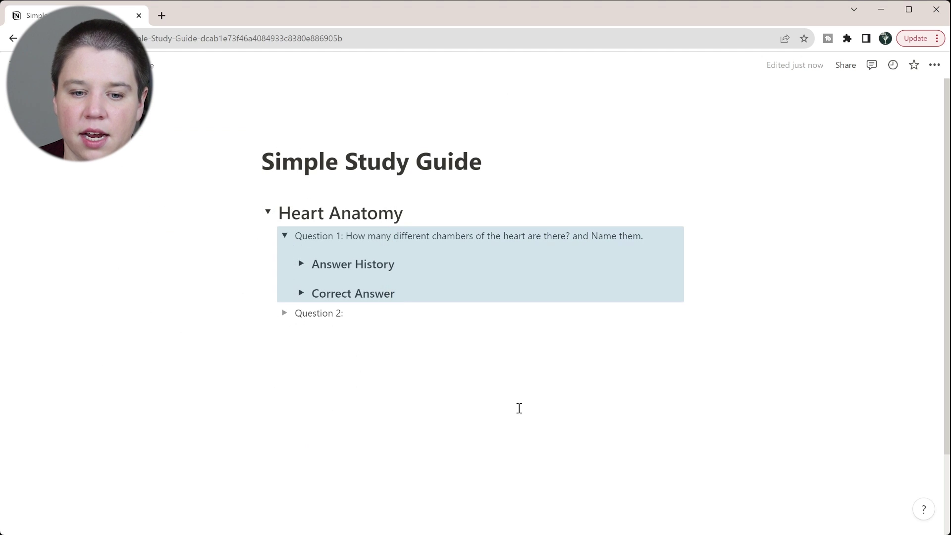
click(518, 405)
click(284, 236)
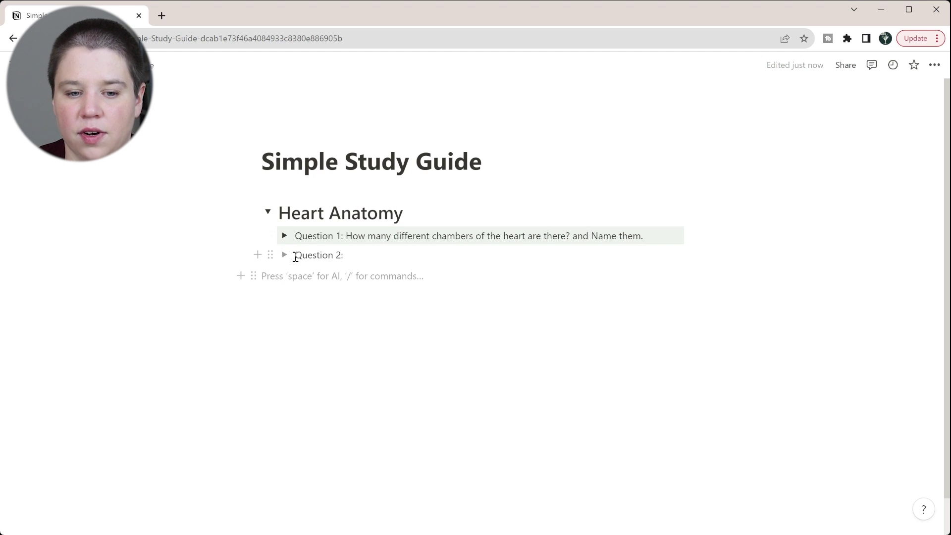
Step: Give the Question 2 toggle a red background
click(270, 255)
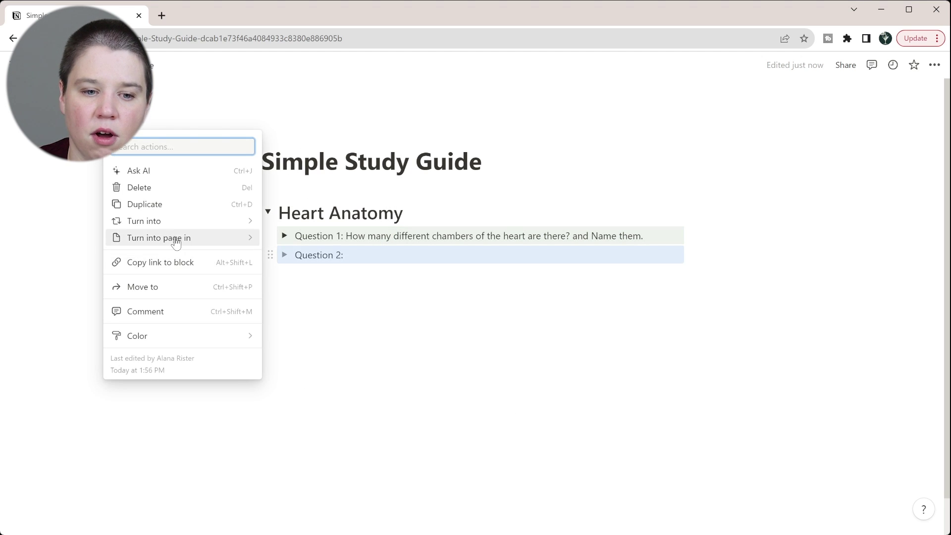
mouse_move(154, 337)
scroll(277, 431, down, 2)
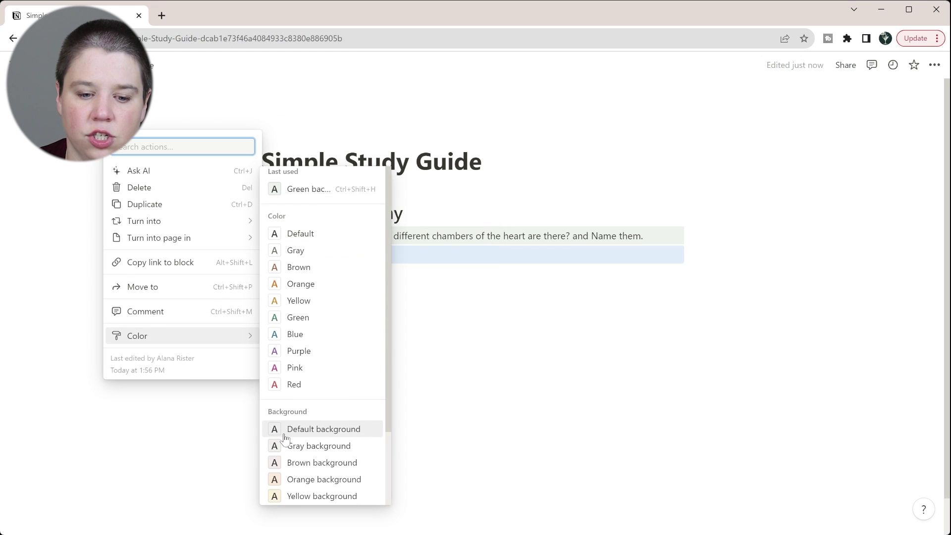
click(293, 494)
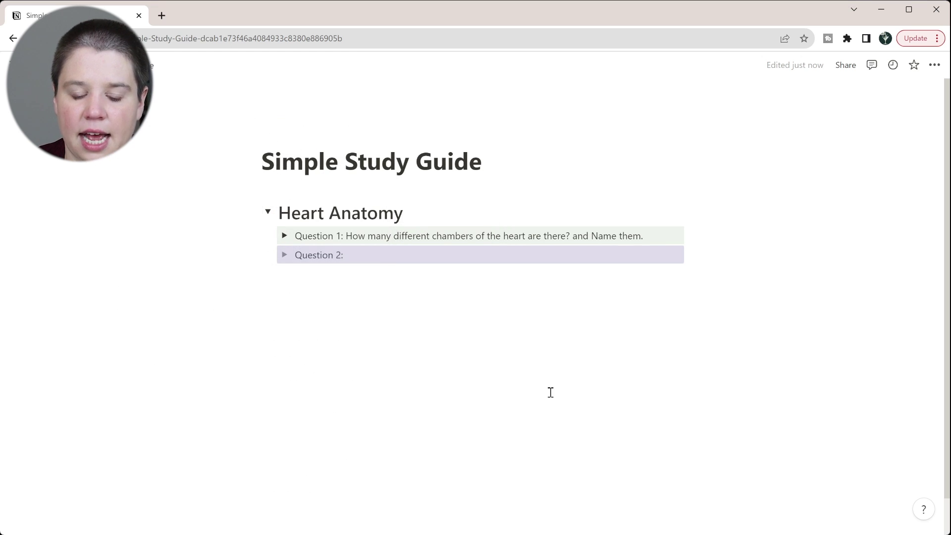
click(550, 391)
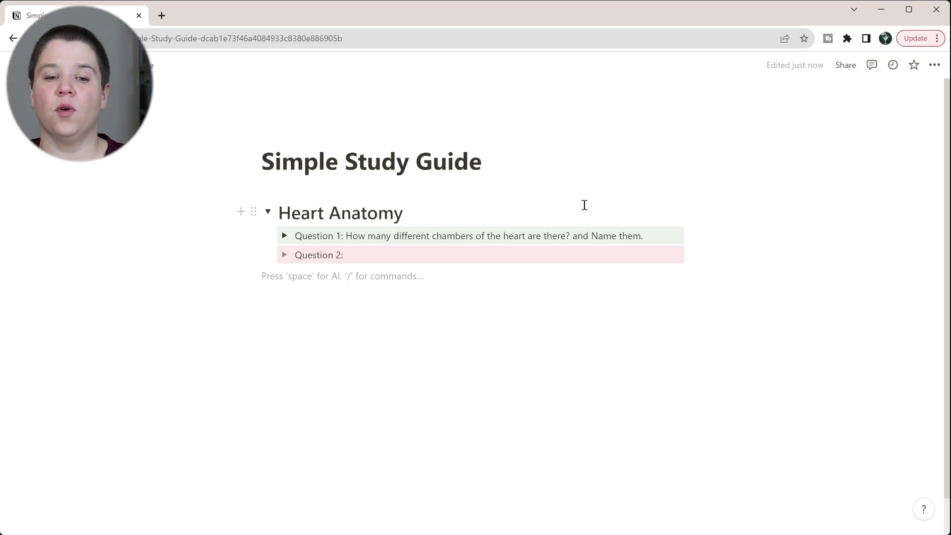
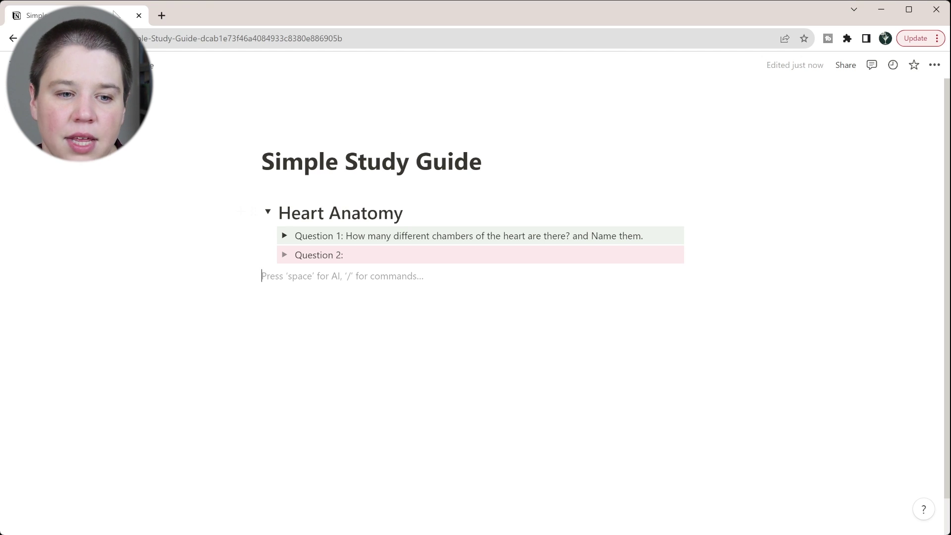
Step: Go back to the parent Study Guide page and add a sub-page titled "Database Study Guide" below Simple Study Guide
click(65, 65)
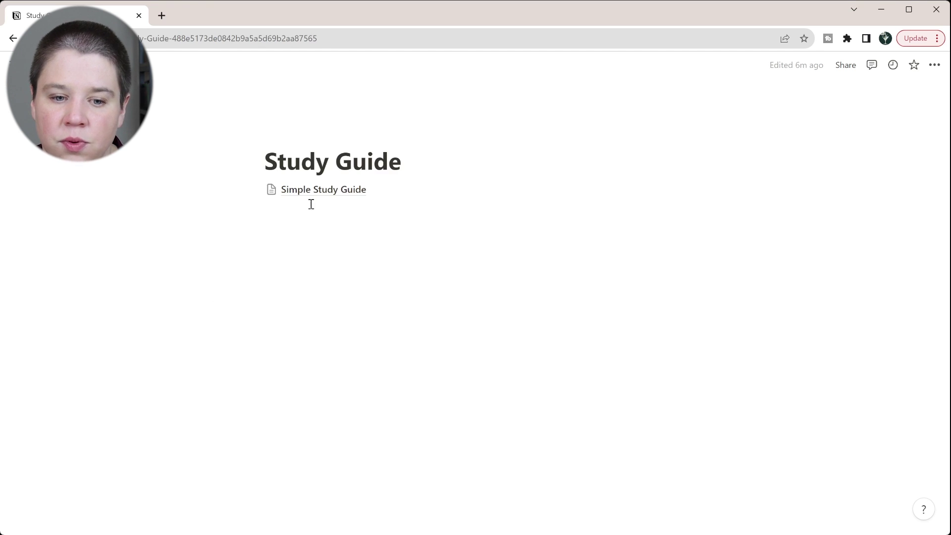
click(243, 190)
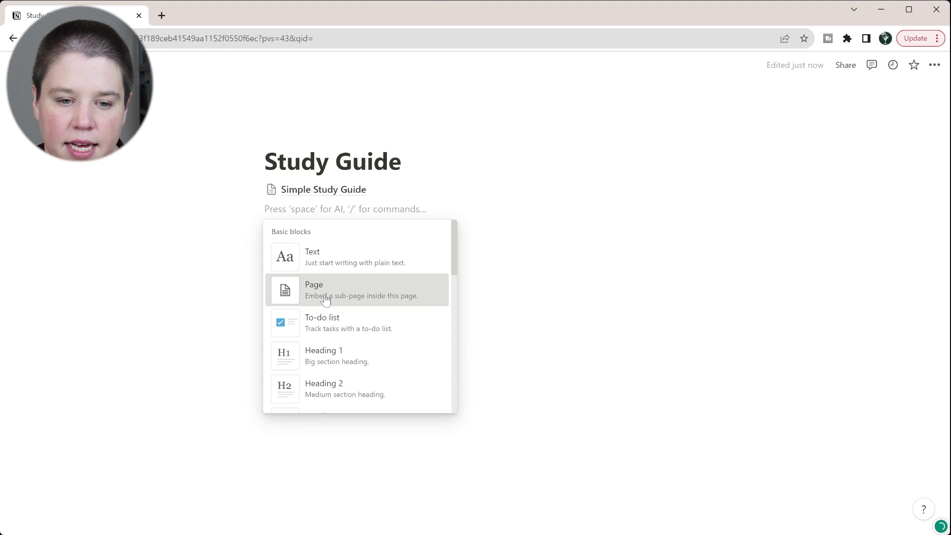
click(280, 296)
text(Dat)
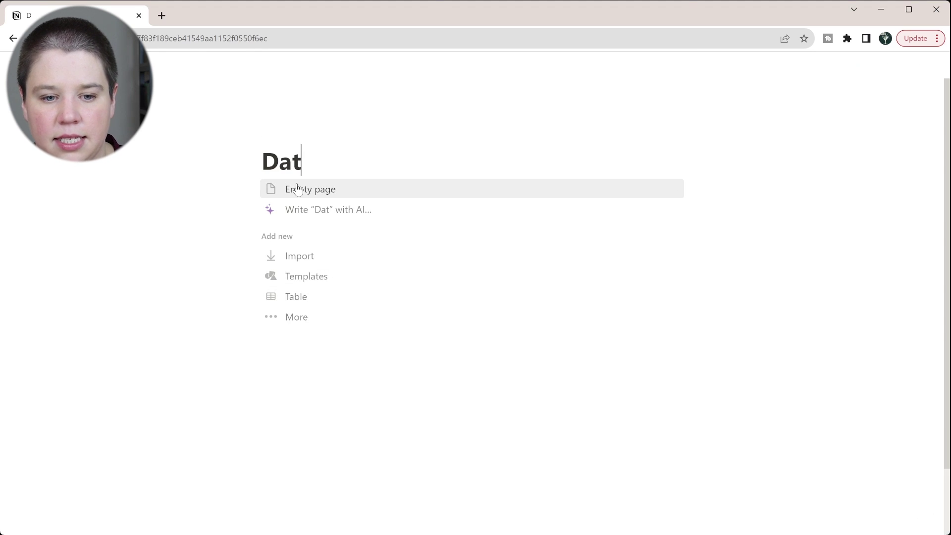
text(abase Study Gy)
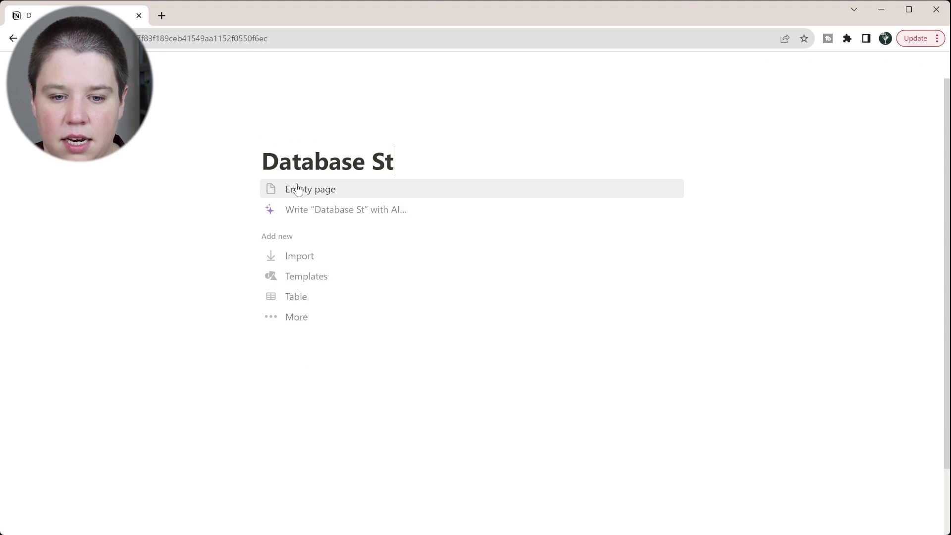
key(BackSpace)
text(uide)
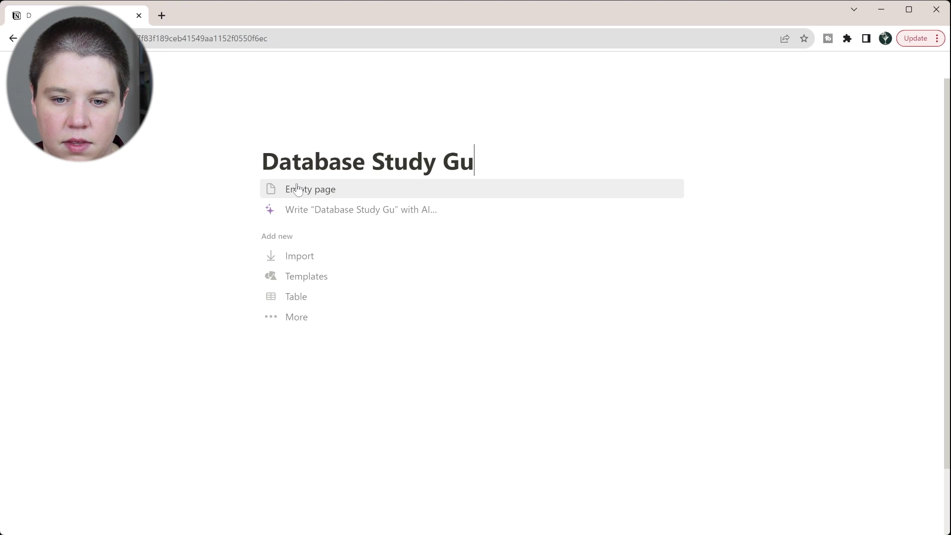
key(Return)
Step: Insert a table view based on a new database into the page and title the database "Study Guide"
text(/)
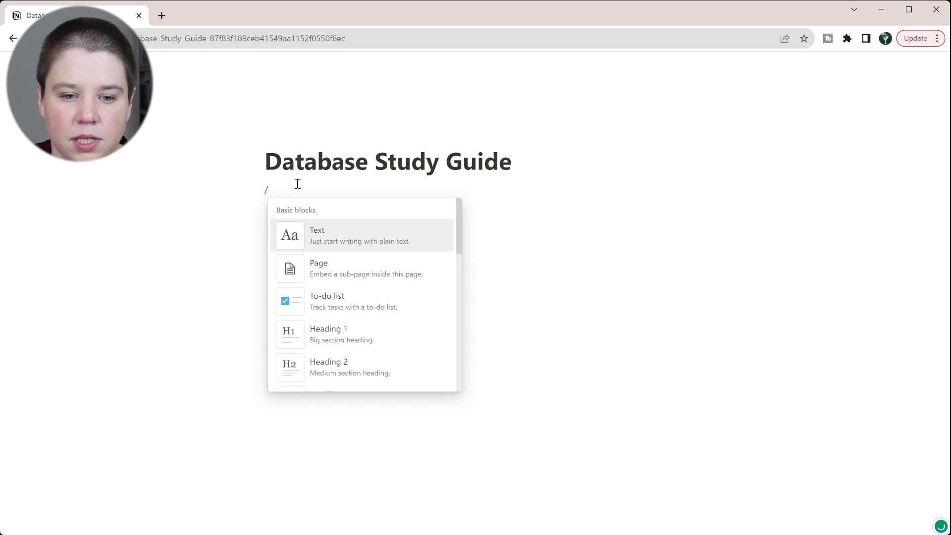
text(tabl)
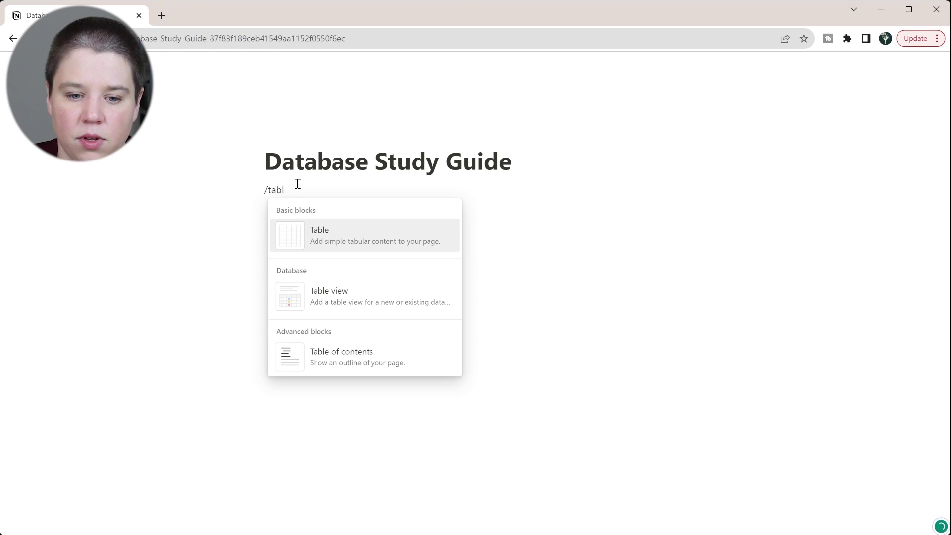
click(337, 315)
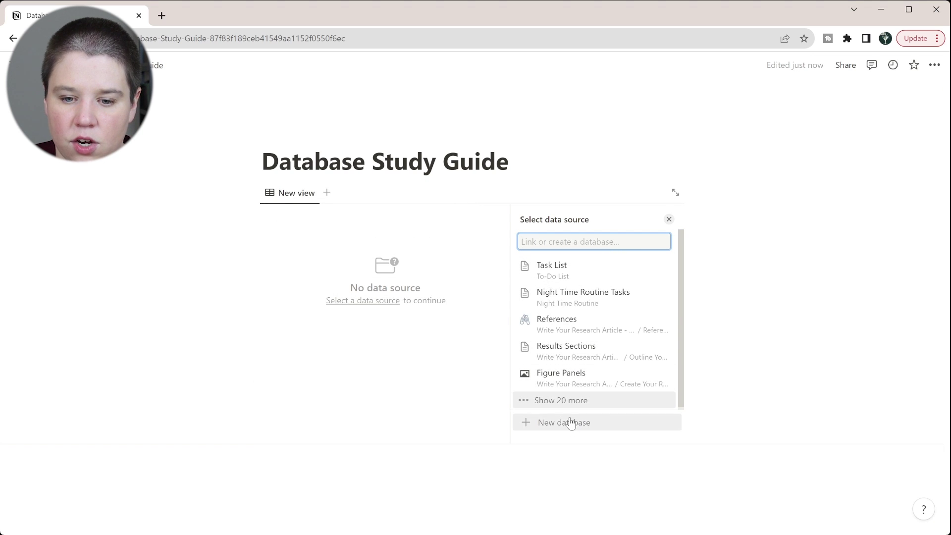
click(568, 422)
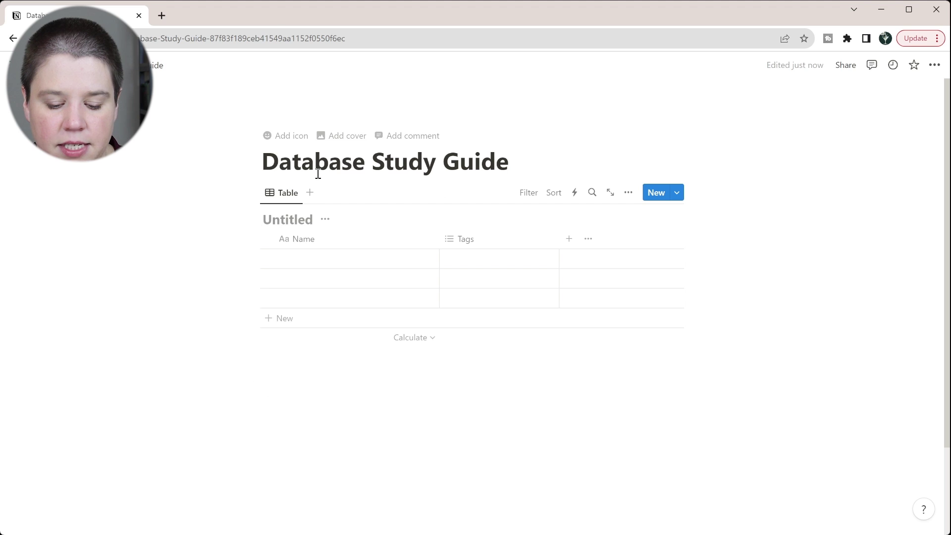
text(Study Guide)
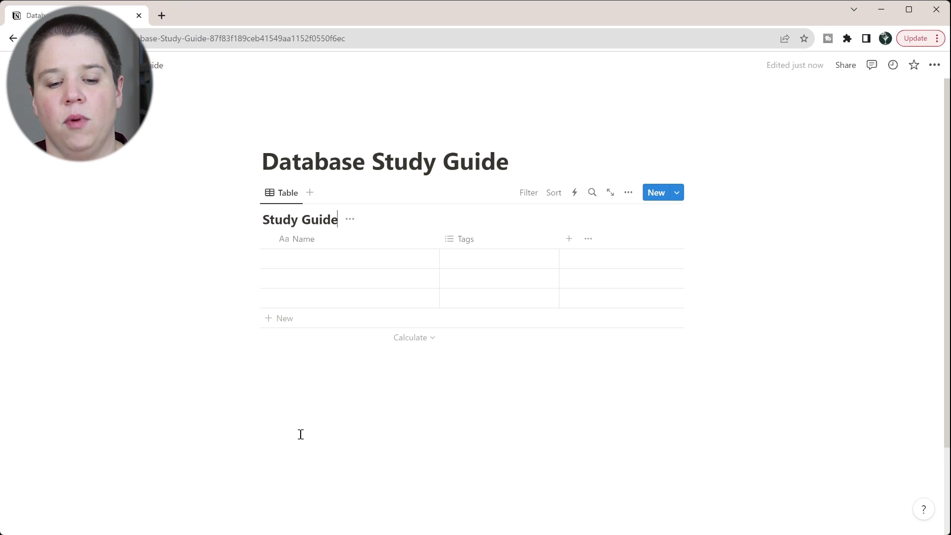
click(298, 435)
Step: Rename the Tags property of the table to "Study Guide"
mouse_move(391, 259)
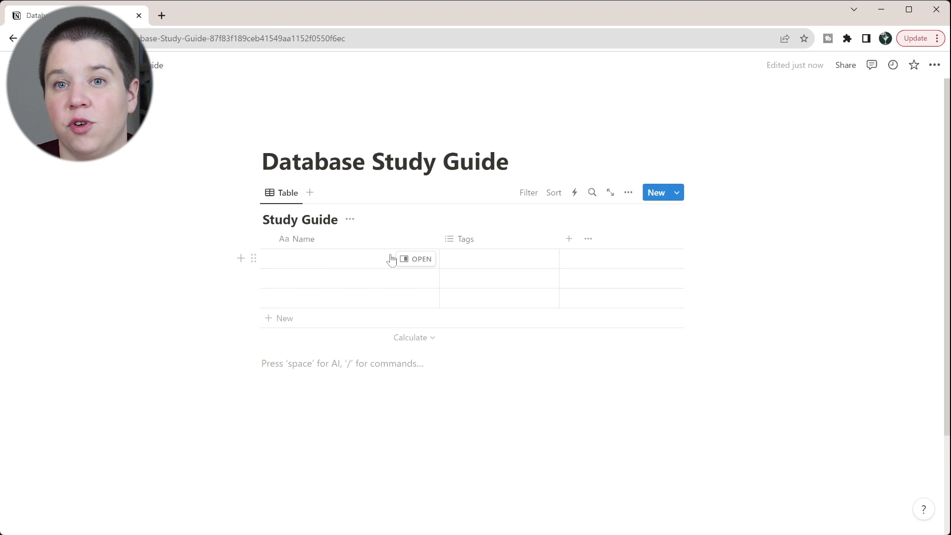
click(523, 250)
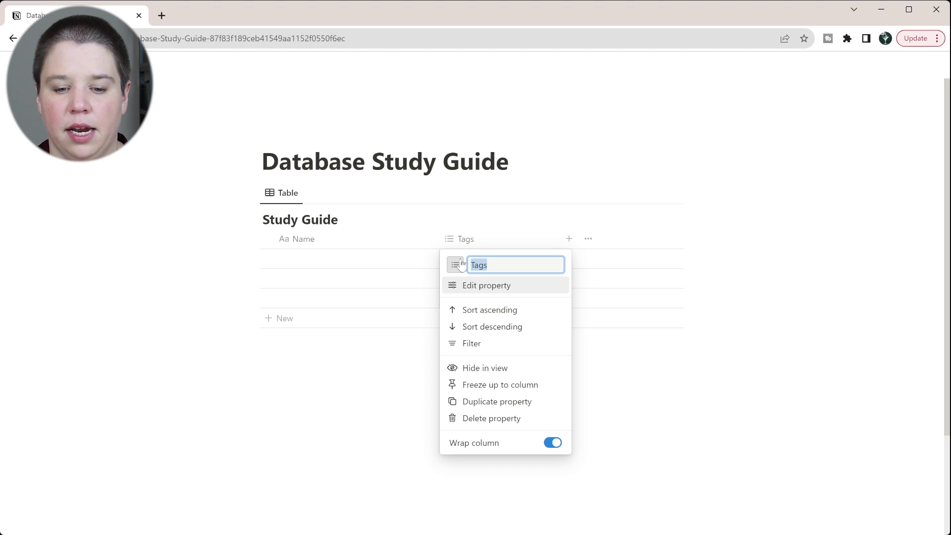
text(Study Guide)
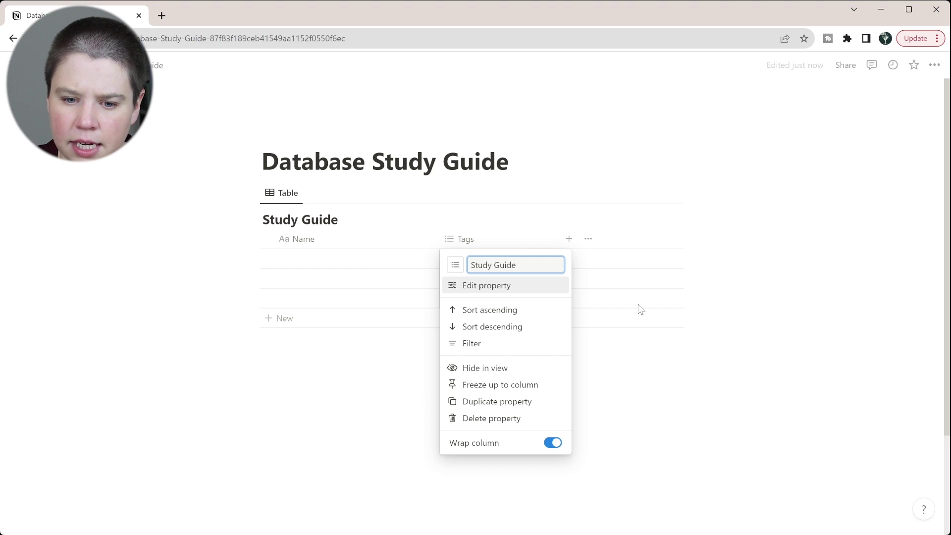
click(594, 381)
Step: Create the option "Anatomy" in the Study Guide property and assign it to the first row
click(486, 266)
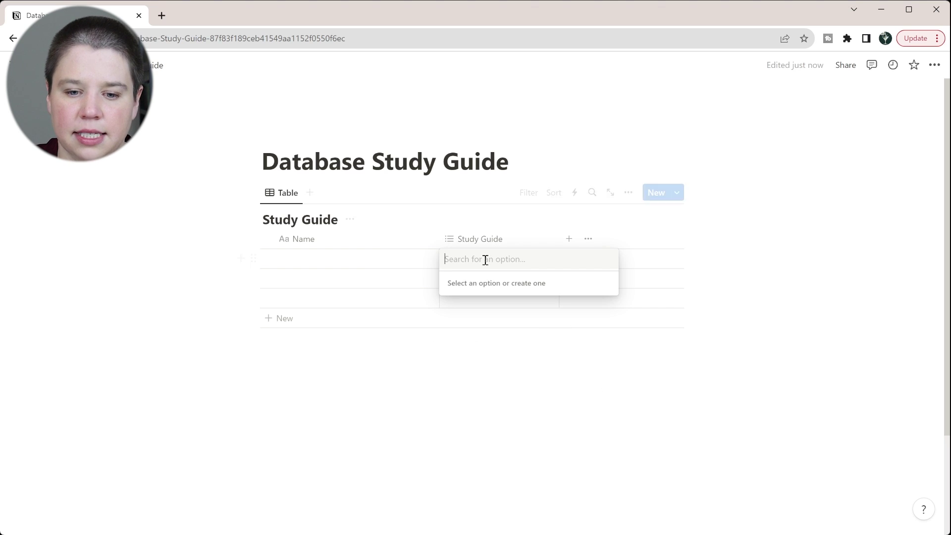
text(Anatomy)
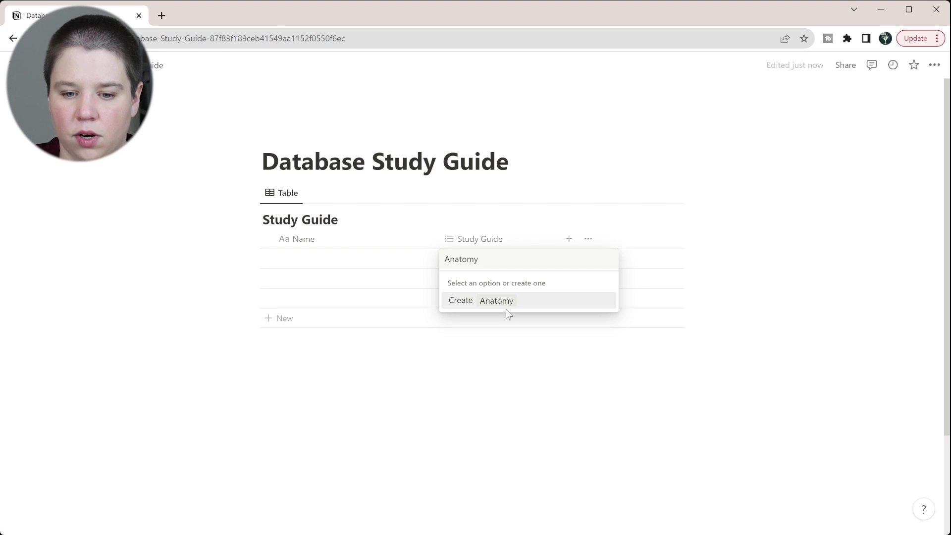
click(506, 307)
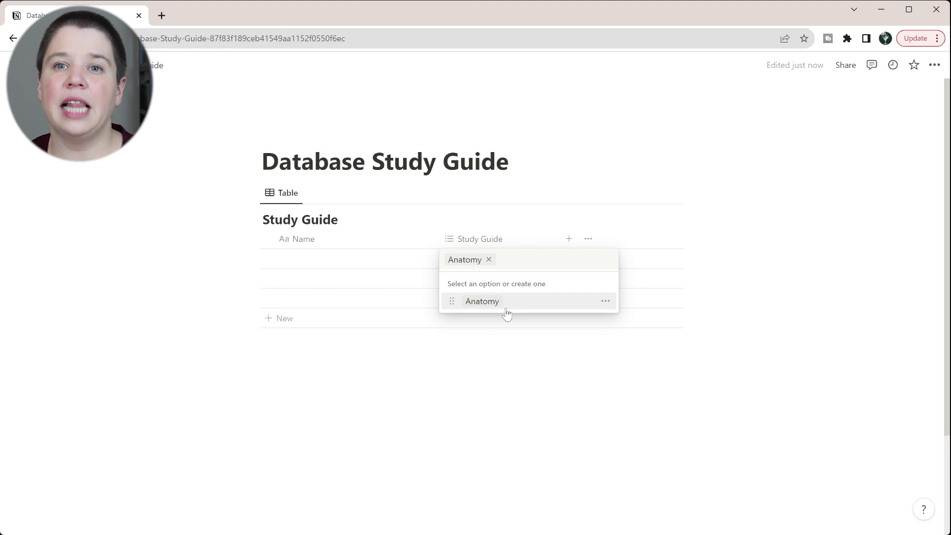
key(Escape)
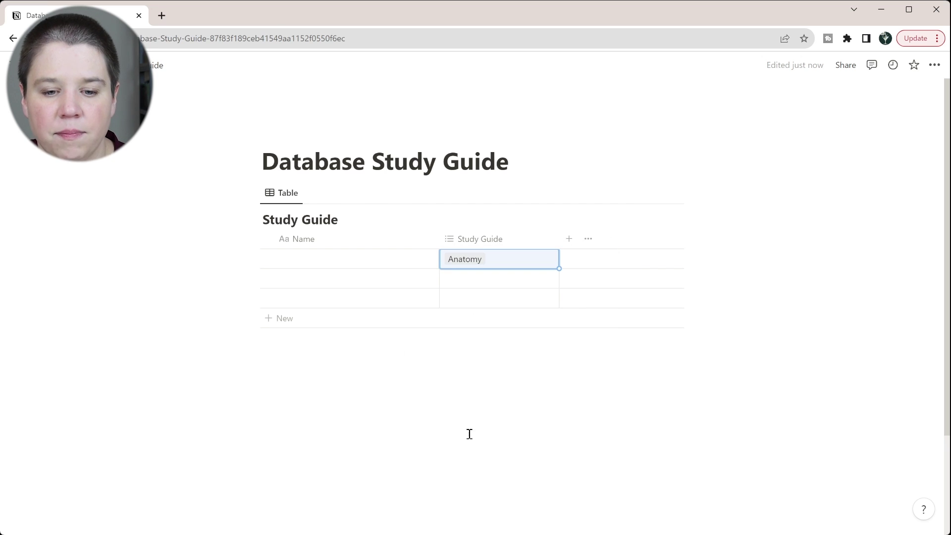
Step: Rename the Name property of the table to "Questions"
click(284, 243)
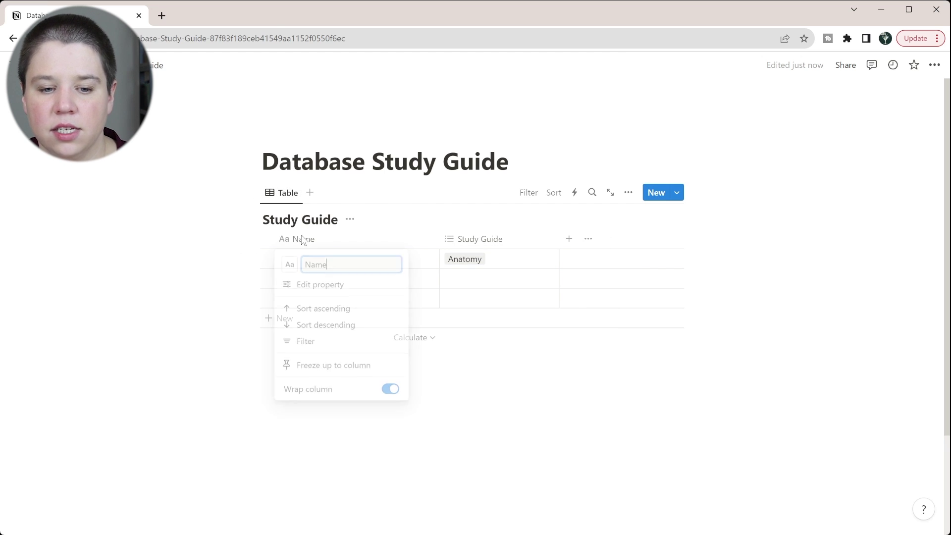
double_click(334, 259)
text(Questions)
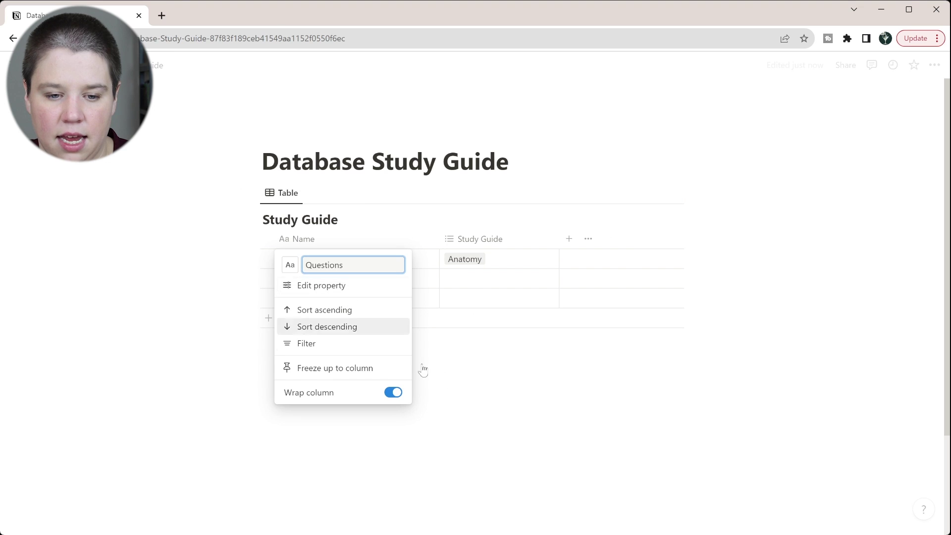
click(469, 387)
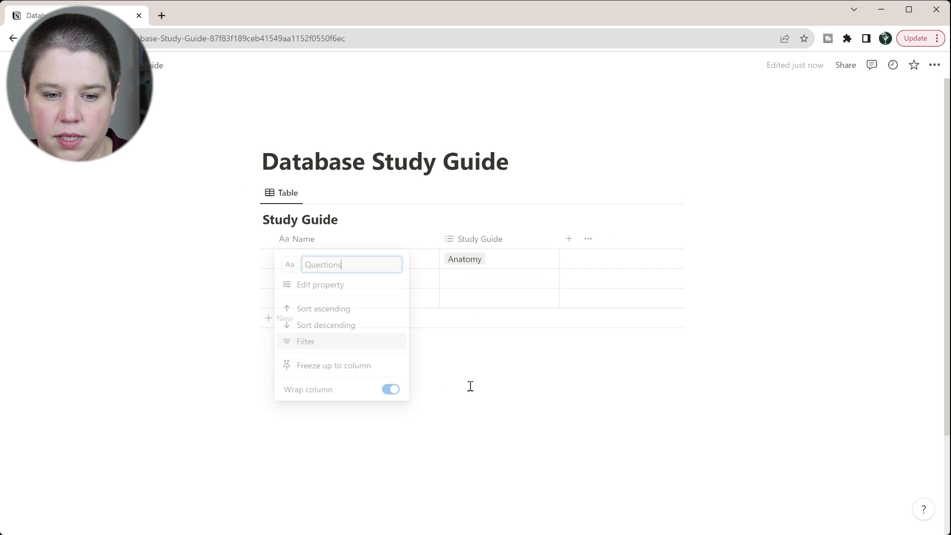
Step: Add a text property named "Answer" and move its column between Questions and Study Guide
click(568, 241)
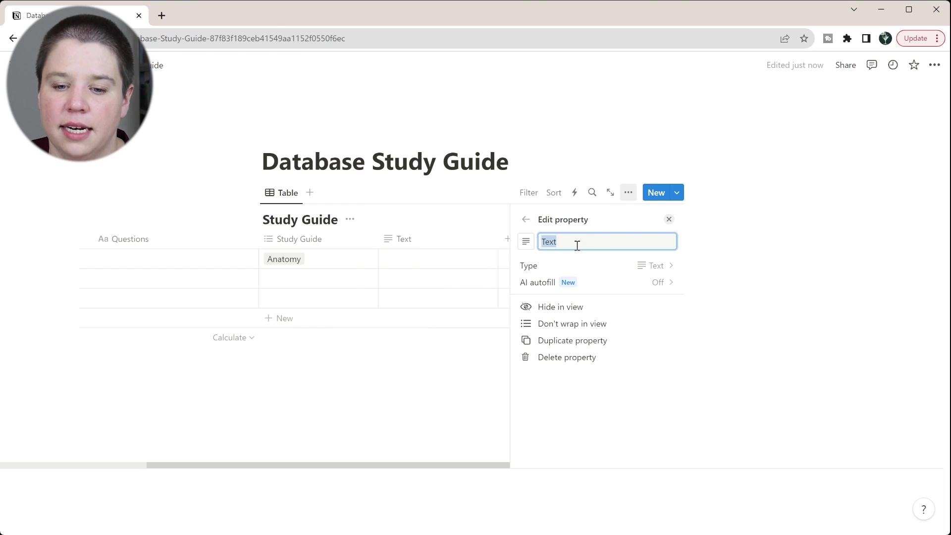
text(Answer)
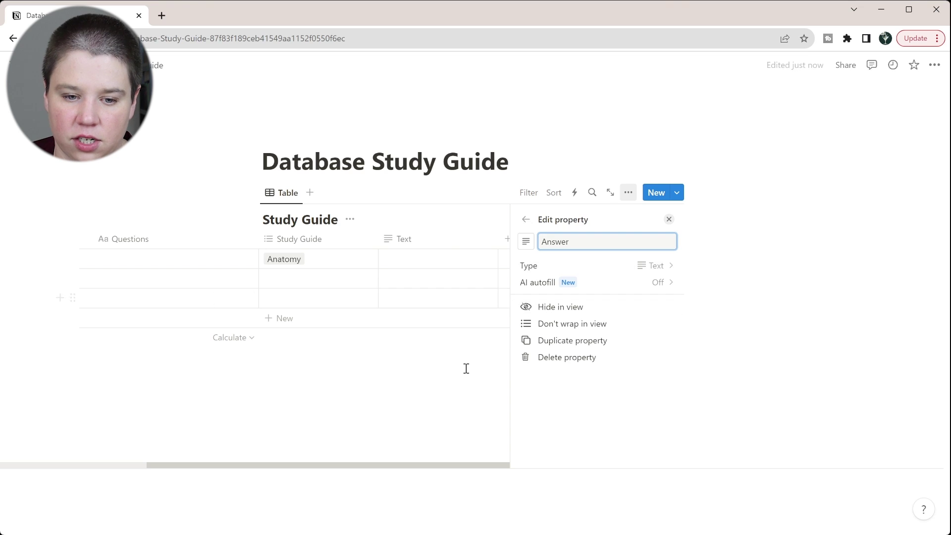
click(465, 367)
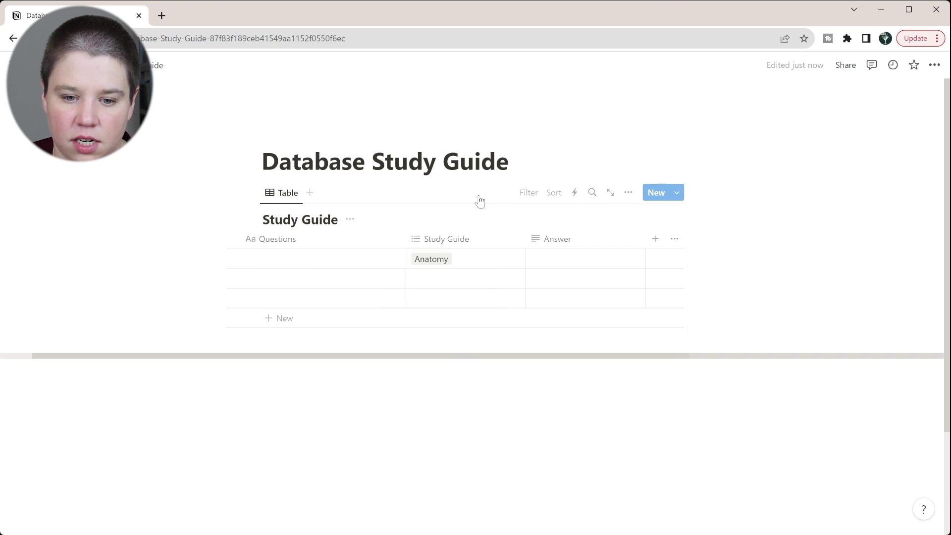
drag(569, 251, 443, 240)
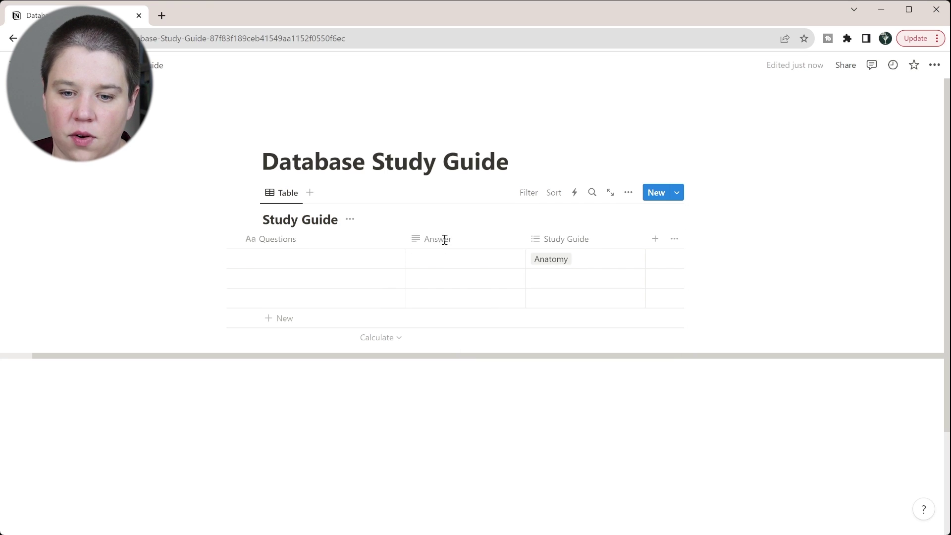
Step: Add a checkbox property named "Correct?" to the Study Guide table
click(655, 239)
scroll(588, 400, down, 5)
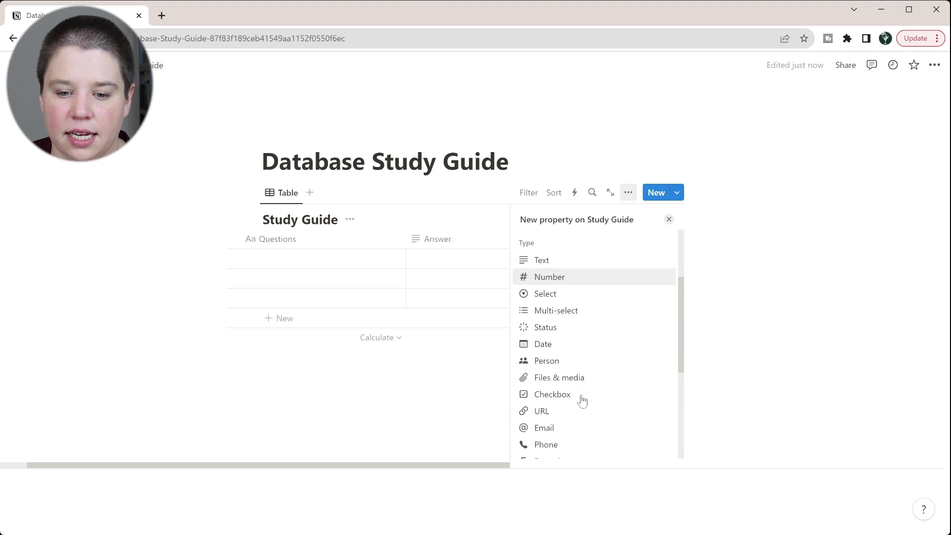
click(560, 386)
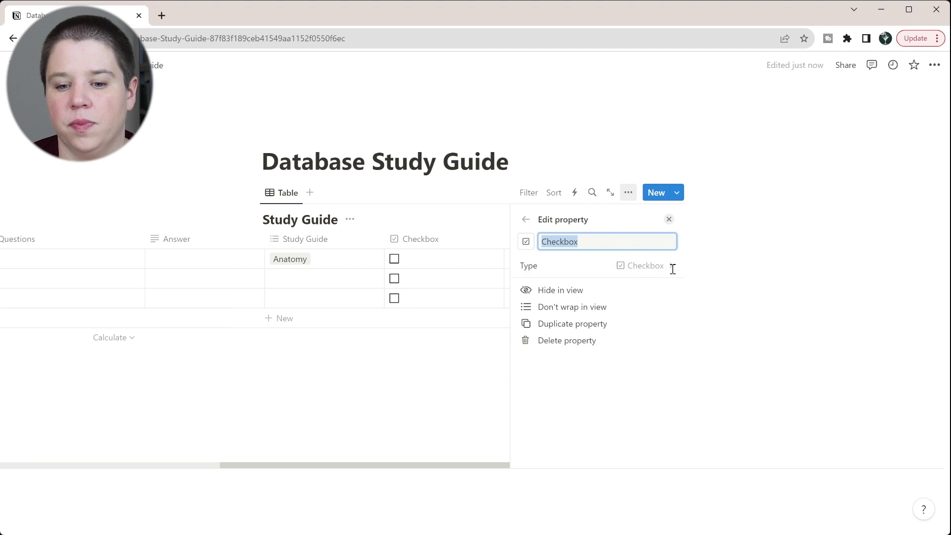
text(Correct?)
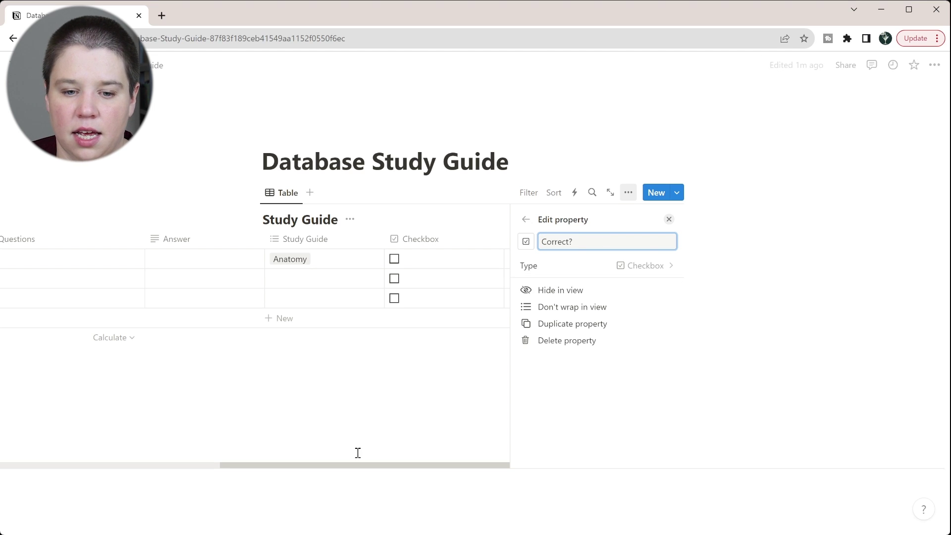
click(359, 429)
drag(616, 356, 404, 347)
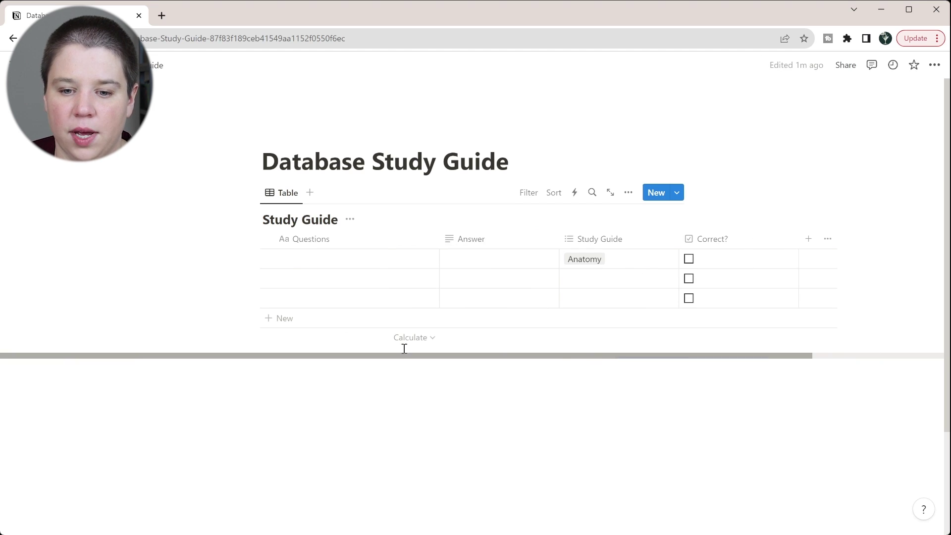
click(689, 259)
click(689, 258)
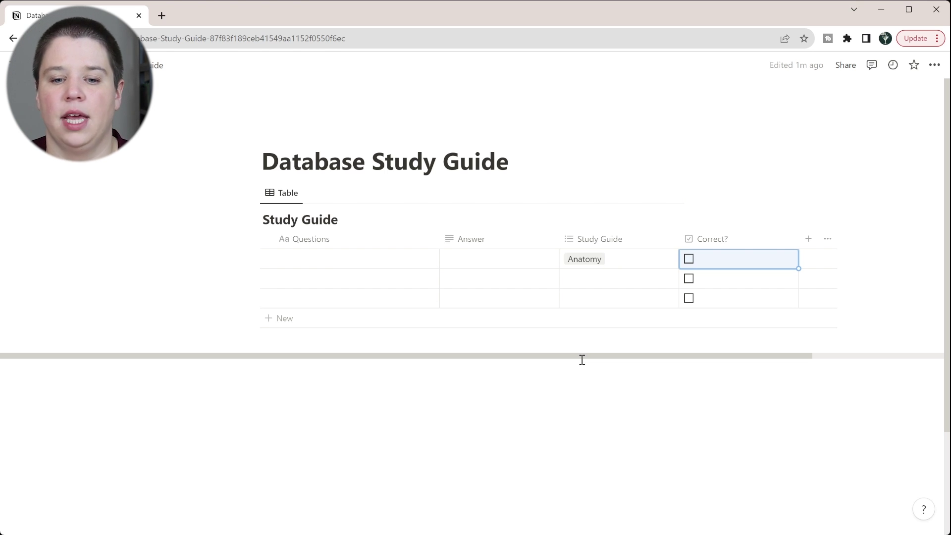
Step: Enter "How many chambers are in the heart?" and "What are the names of the different chambers?" as the first two questions
click(346, 261)
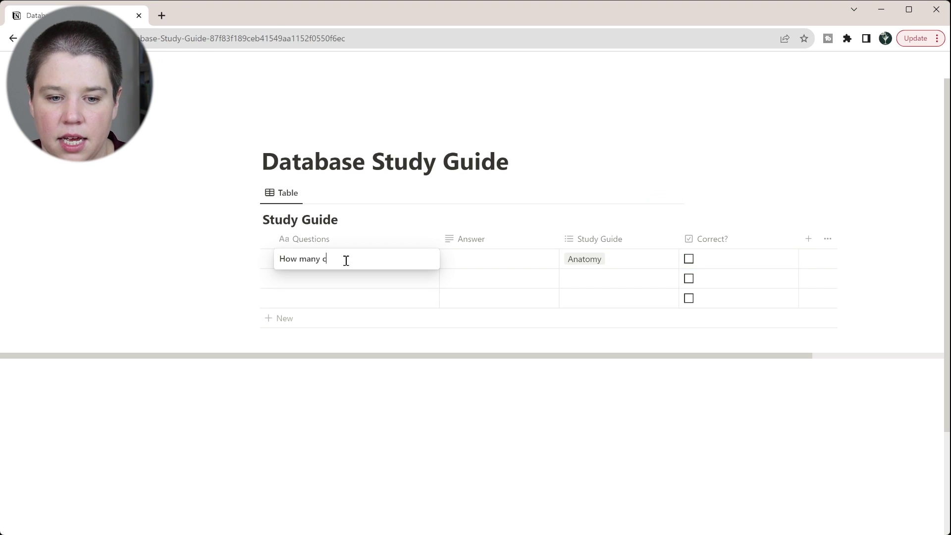
text(he heart?)
key(Return)
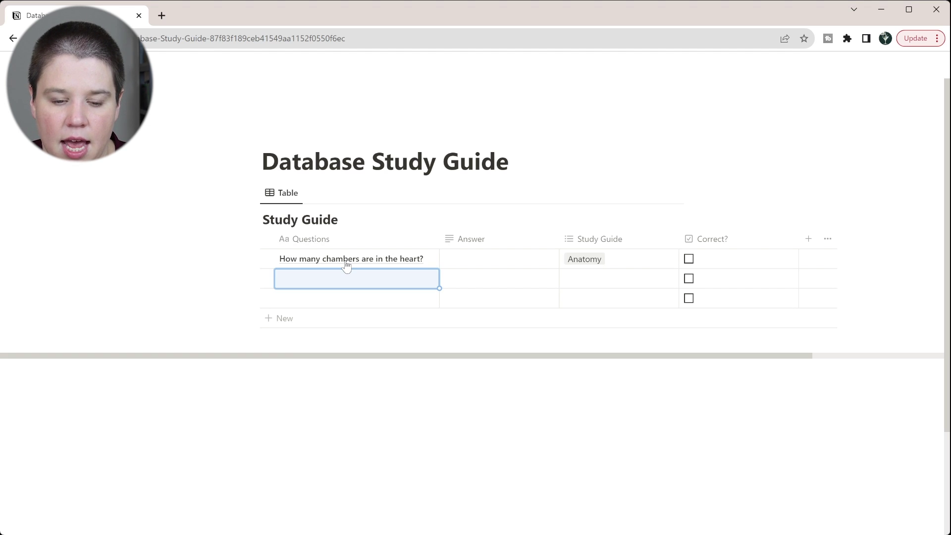
text(What are the names of the)
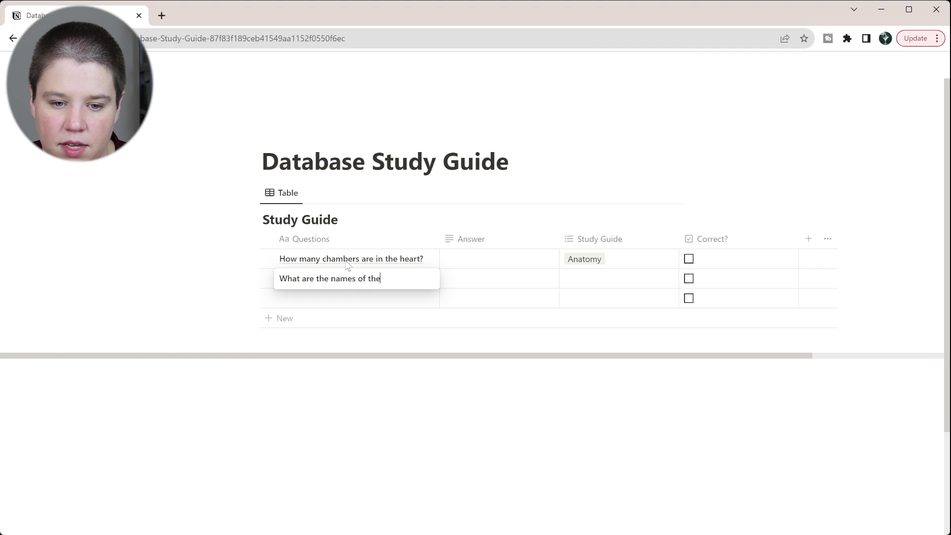
text( different chambers?)
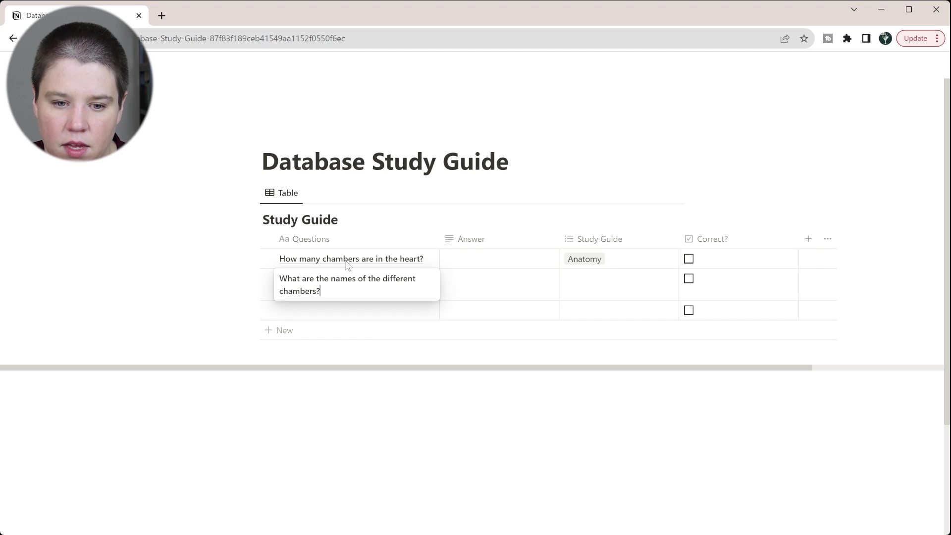
key(Tab)
Step: Enter "4" as the first question's answer and "Right Atrium" as the first line of the second question's answer
click(478, 256)
text(4)
click(480, 293)
click(482, 292)
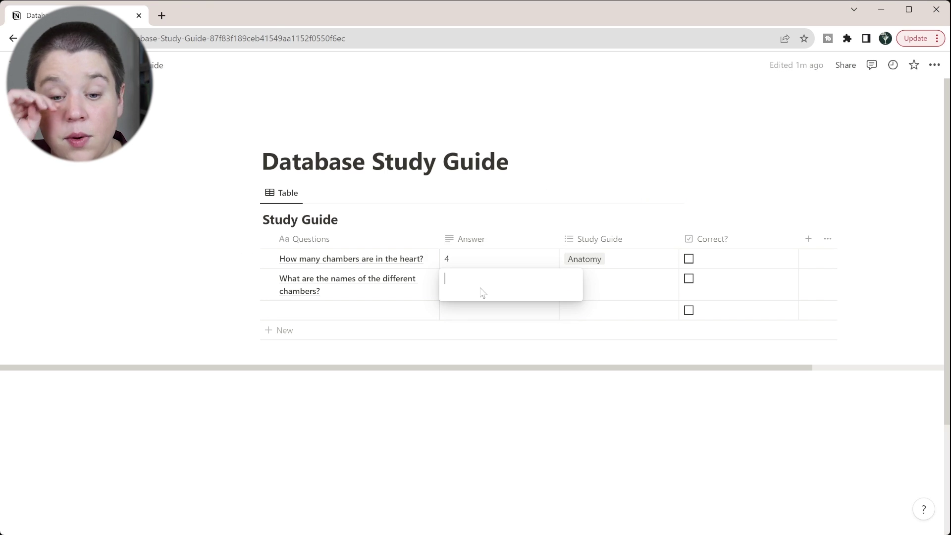
text(*)
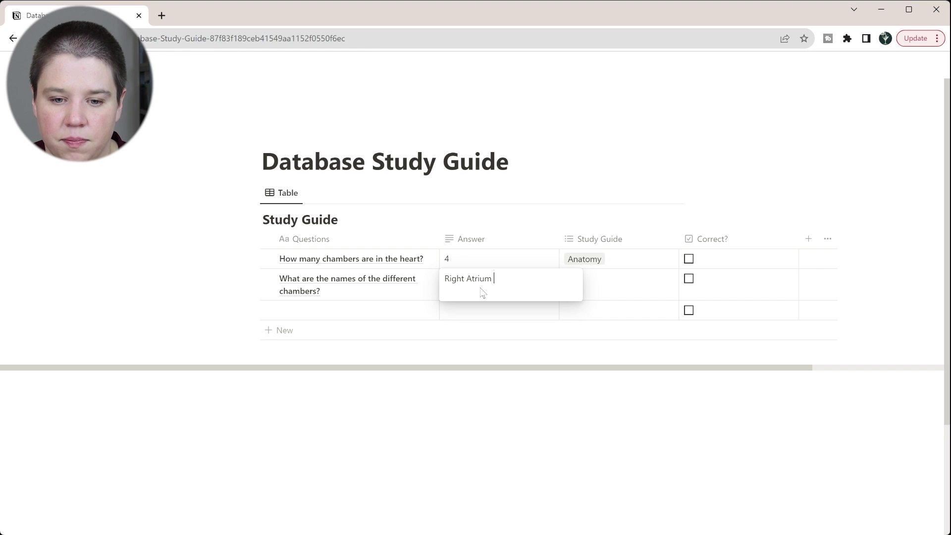
key(Return)
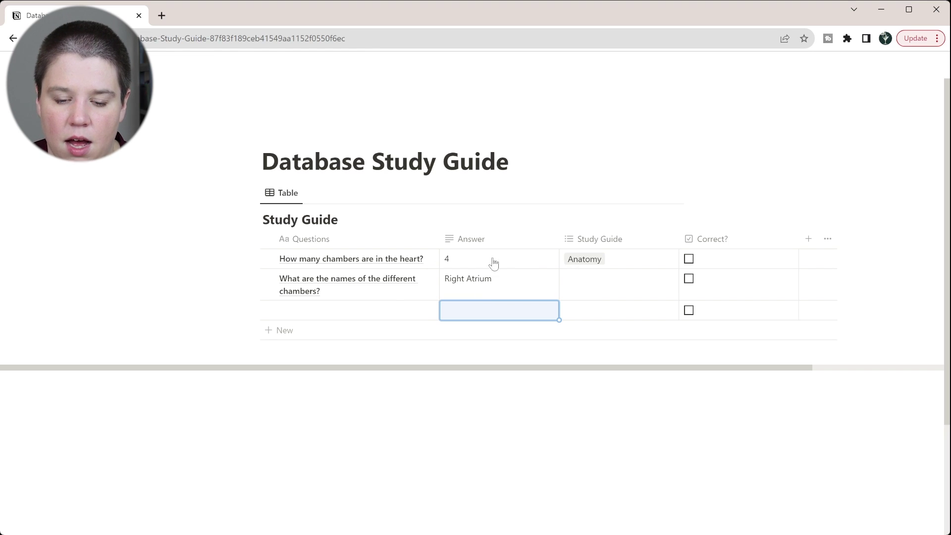
click(513, 256)
key(Escape)
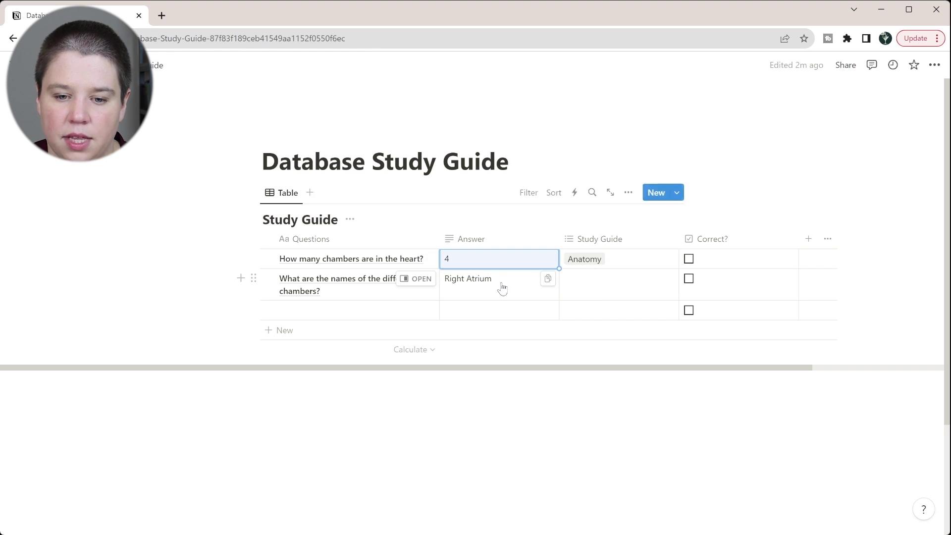
Step: Add "Left Atrium", "Right Ventricle" and "Left Ventricle" on separate lines below "Right Atrium" in the second answer
click(502, 281)
key(shift+Return)
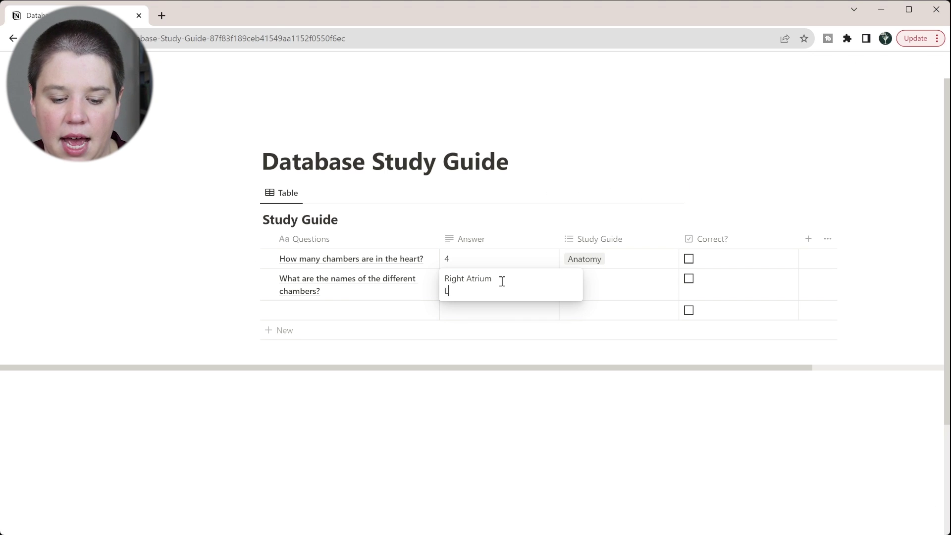
text(Left Atriu)
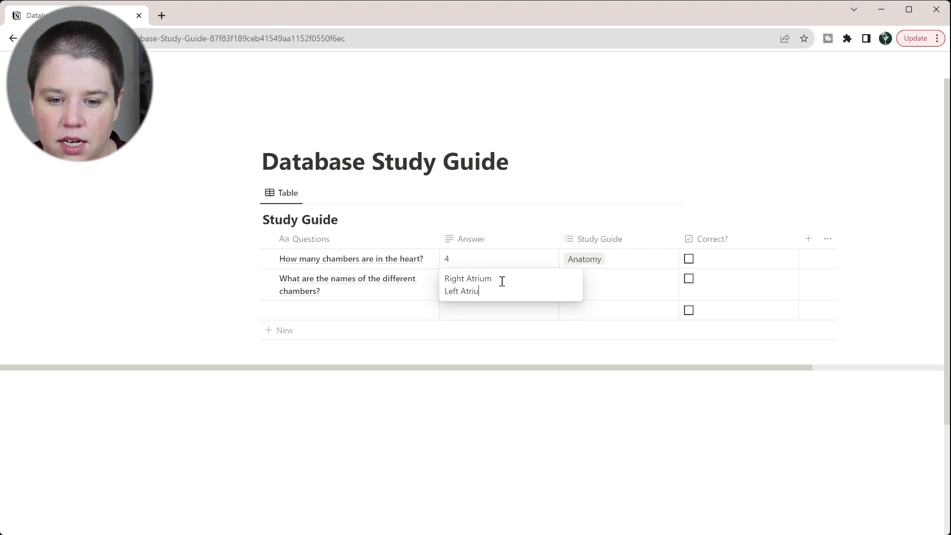
text(m)
key(shift+Return)
text(RIght)
key(BackSpace)
key(BackSpace)
key(BackSpace)
text(ight Vent)
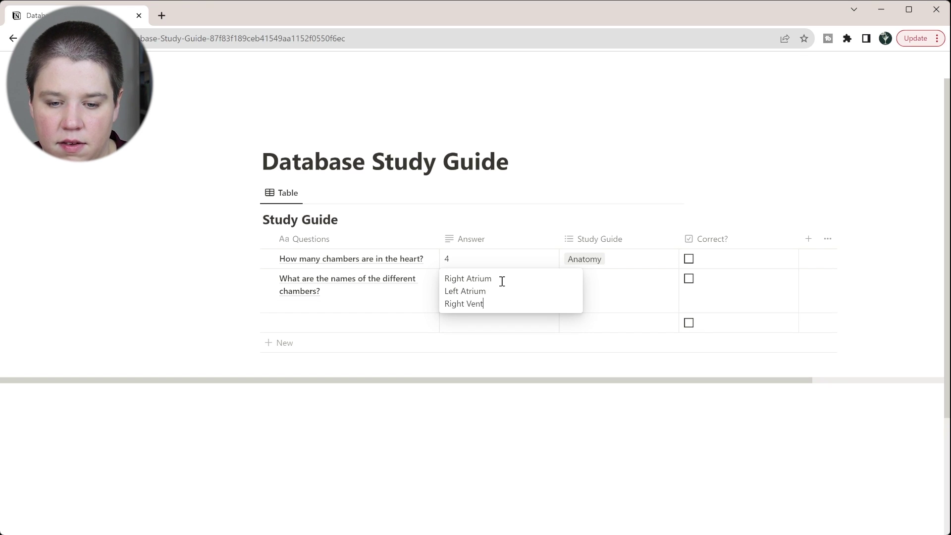
text(ricle)
key(shift+Return)
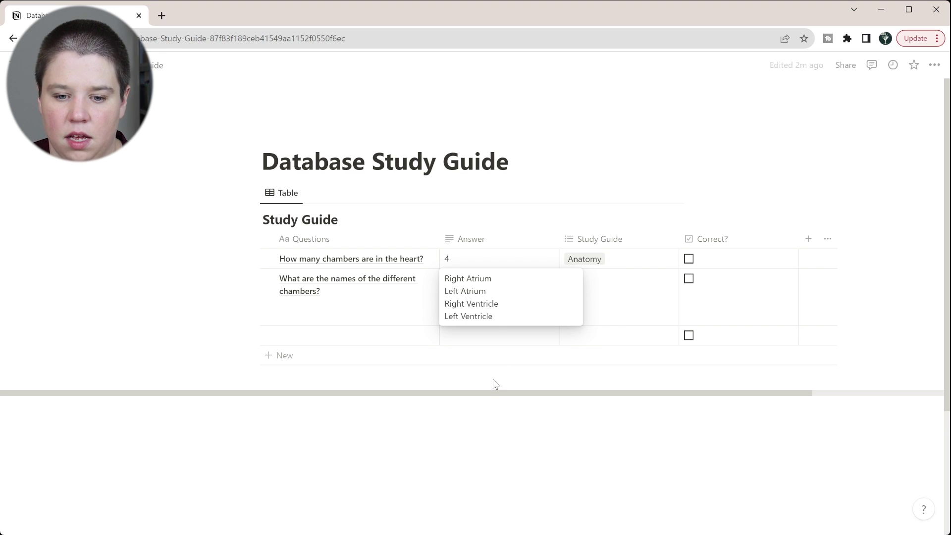
key(Escape)
Step: Assign the Anatomy option to the second question in the Study Guide property
click(618, 293)
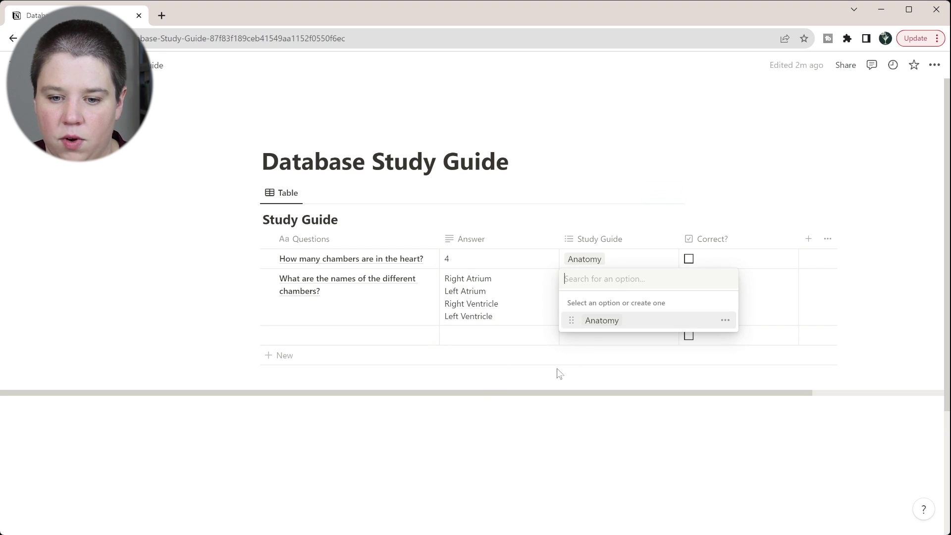
click(594, 322)
key(Escape)
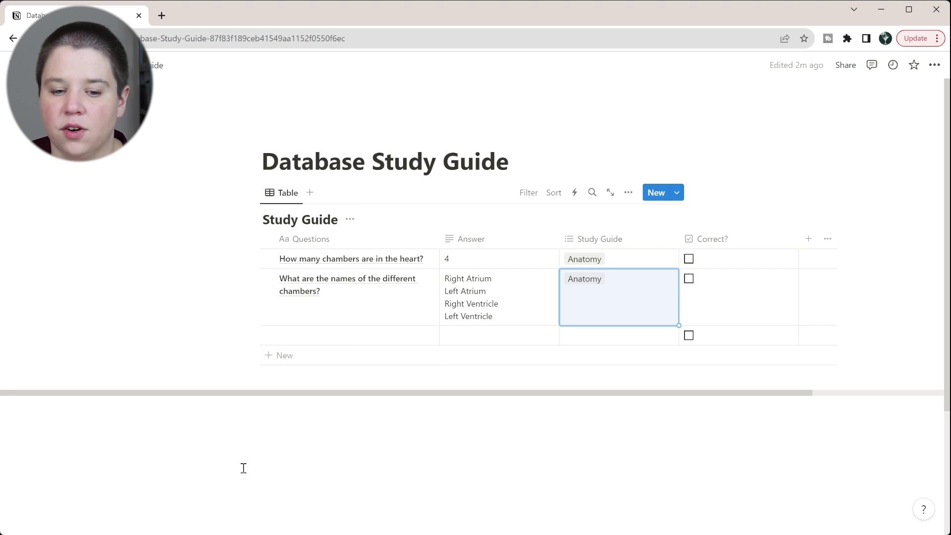
Step: Filter the table to rows whose Study Guide contains Anatomy and whose Correct? checkbox is unchecked
click(533, 195)
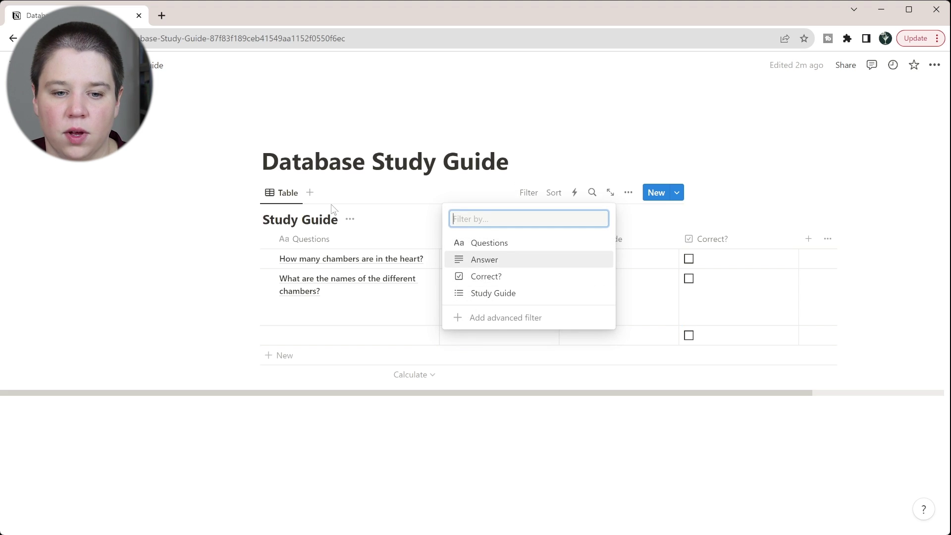
click(488, 294)
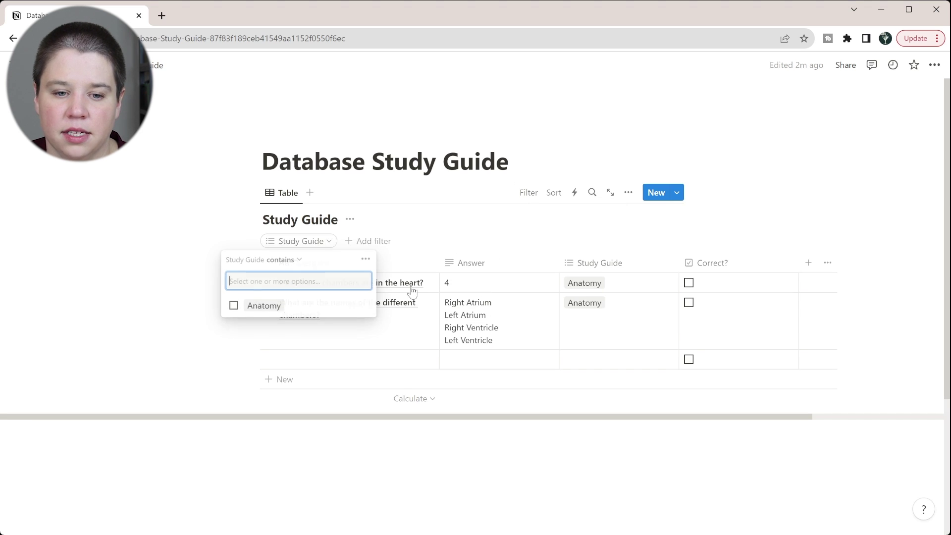
click(235, 305)
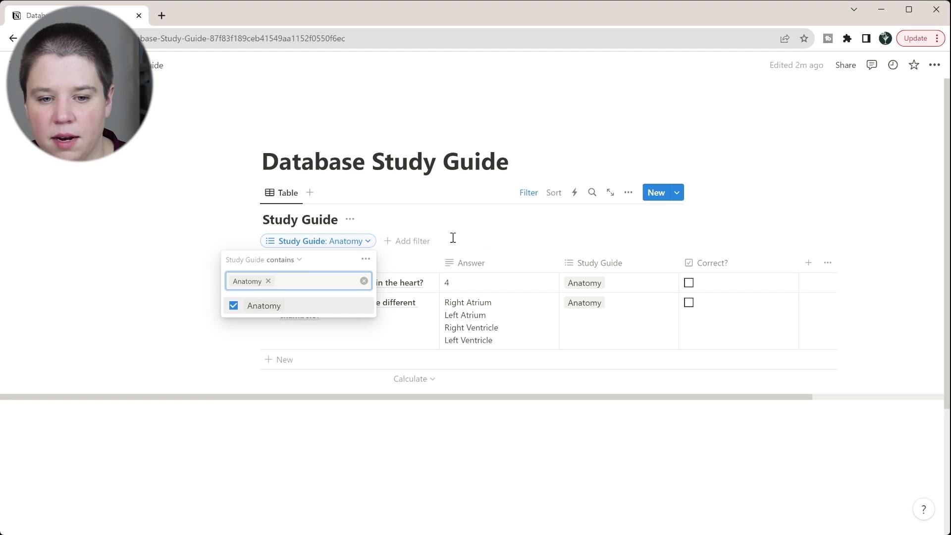
click(234, 323)
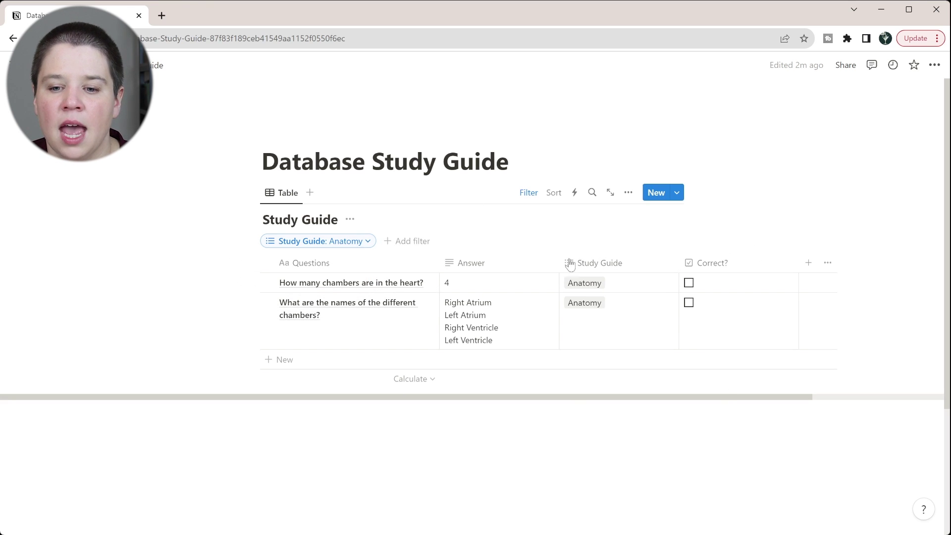
click(419, 241)
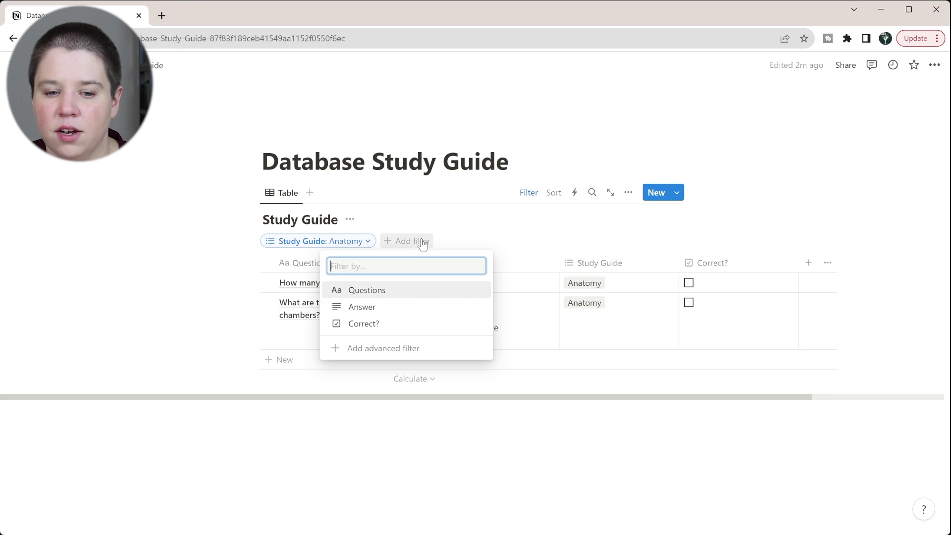
click(349, 324)
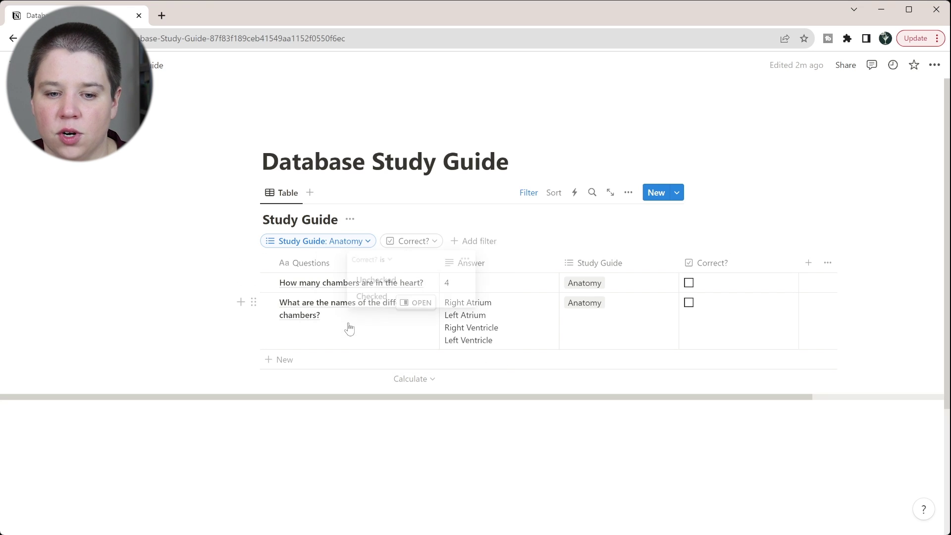
click(384, 282)
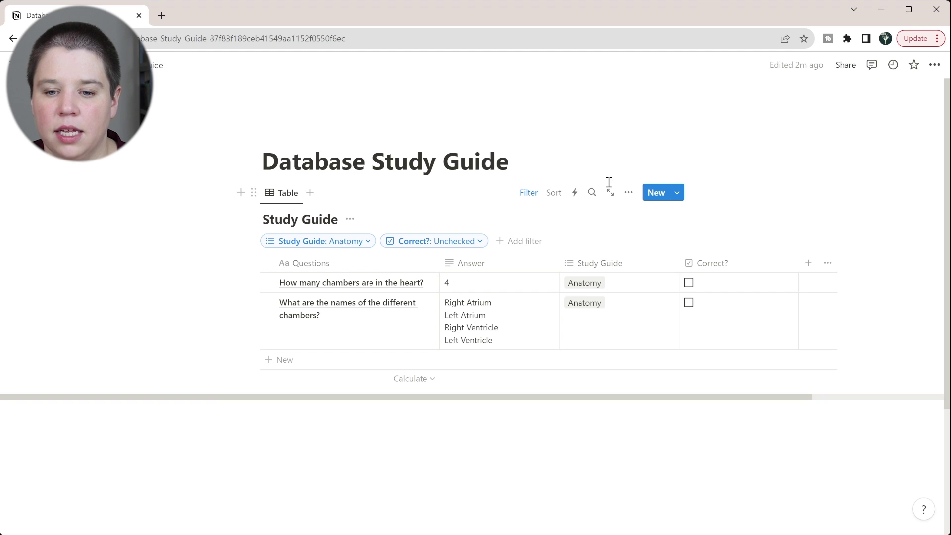
Step: Hide the Study Guide property in the current table view
click(628, 193)
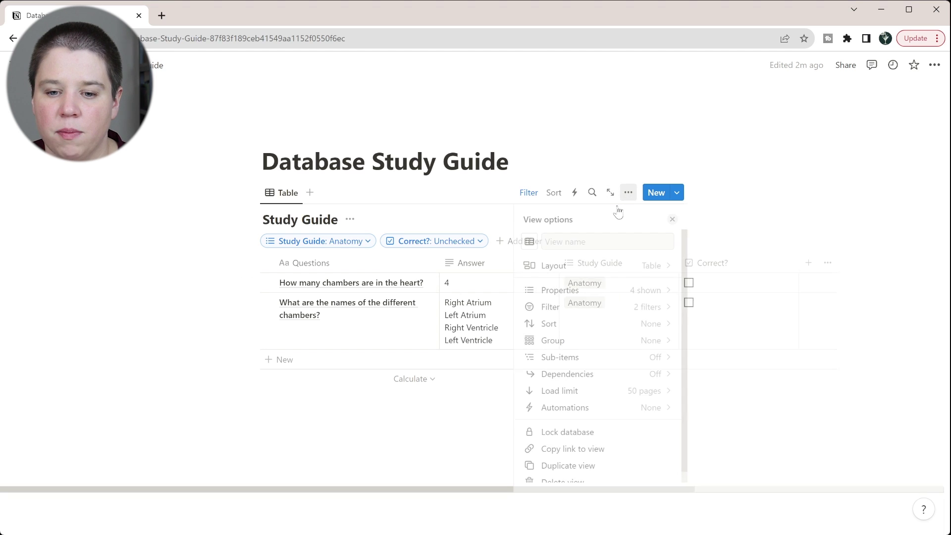
click(602, 294)
click(657, 319)
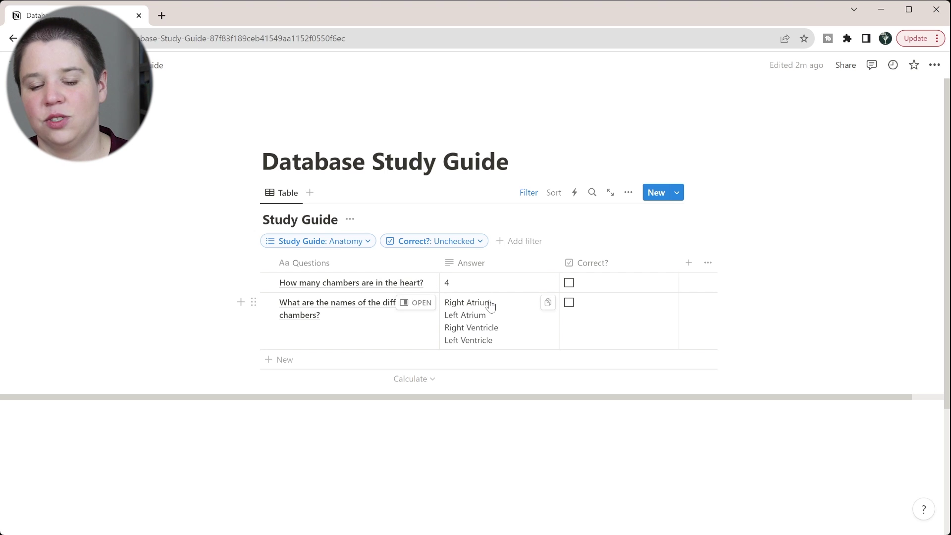
Step: Change the view's layout to Gallery with small cards and the card preview set to None
click(628, 192)
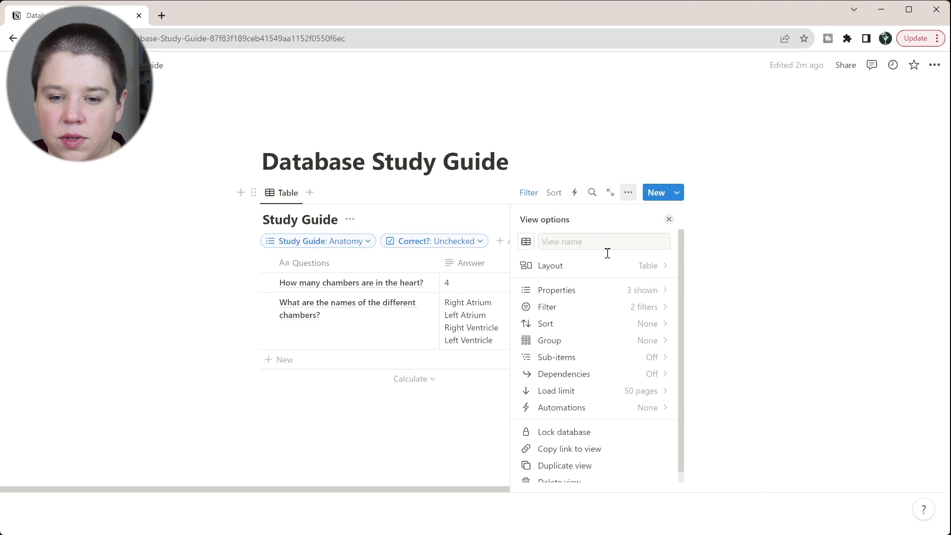
click(603, 267)
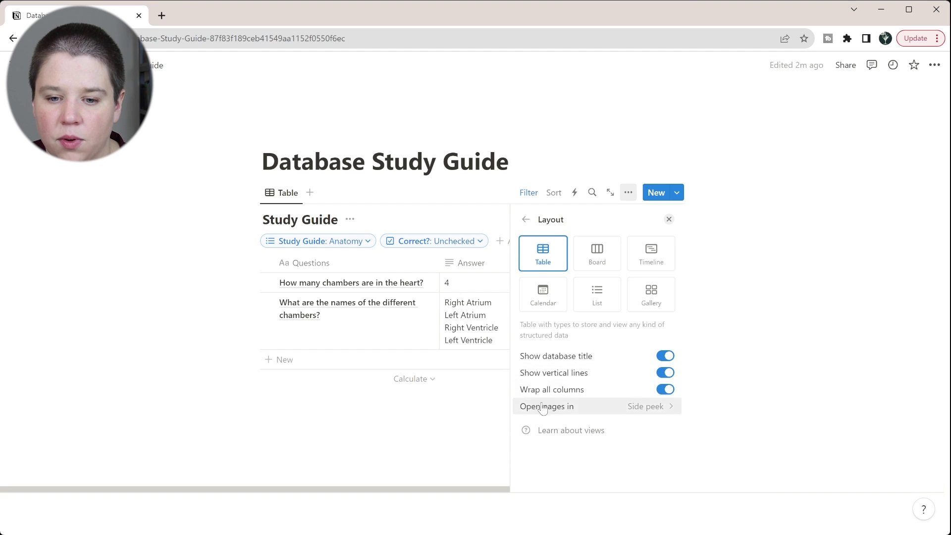
click(649, 295)
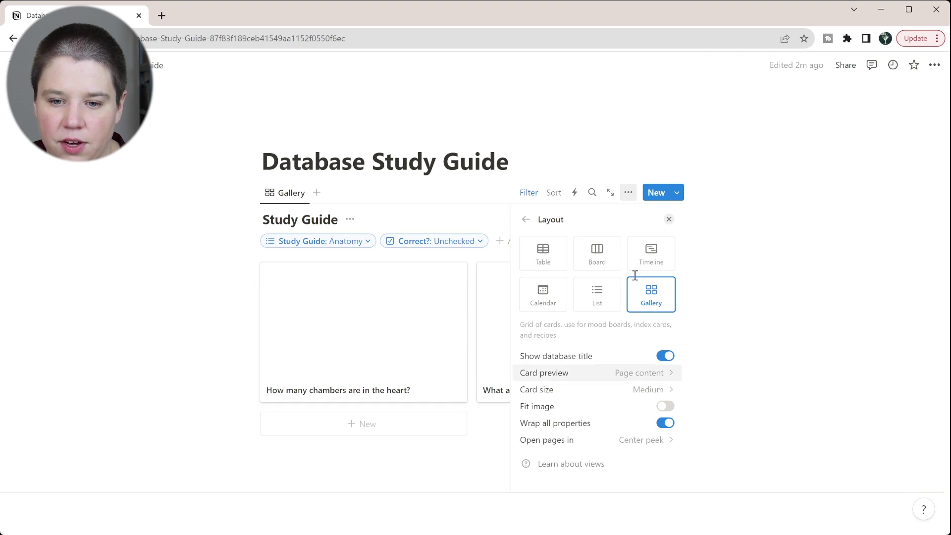
click(613, 389)
click(570, 411)
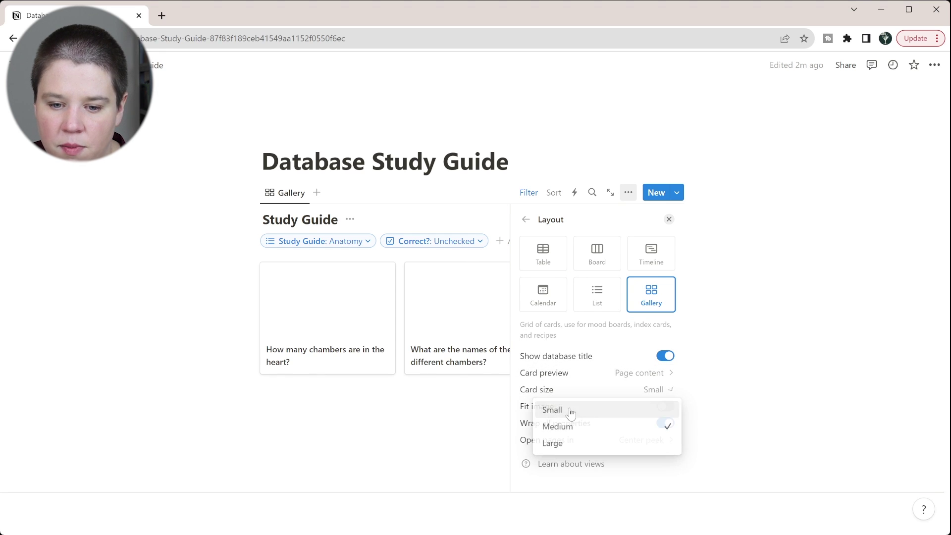
click(622, 376)
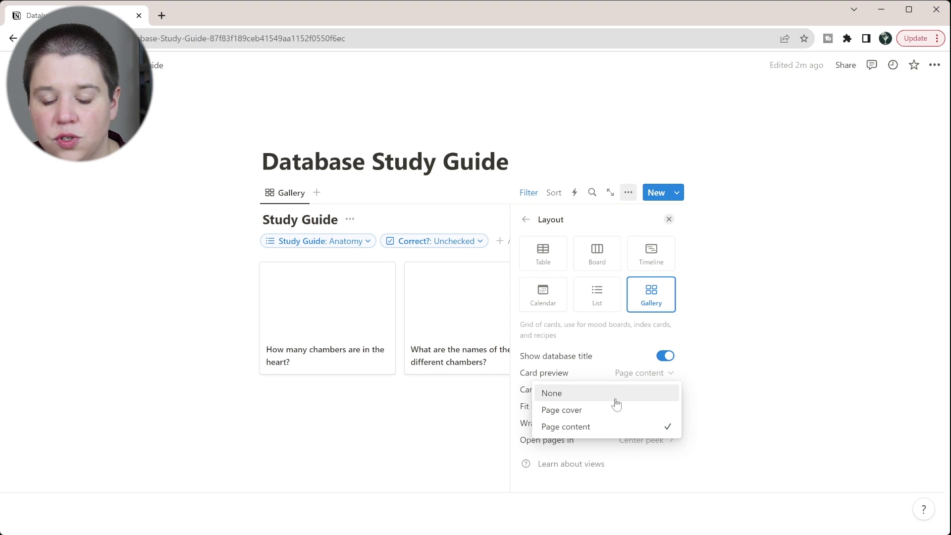
click(616, 395)
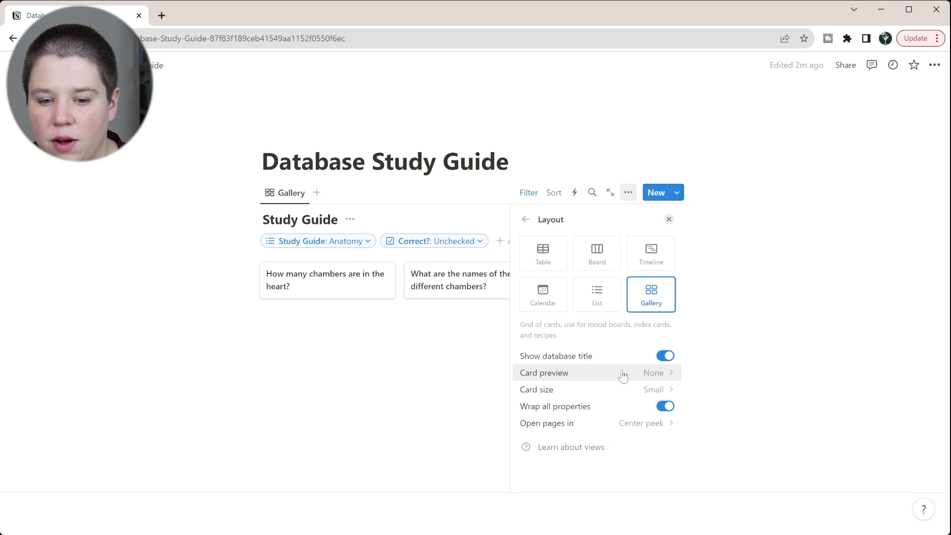
click(668, 219)
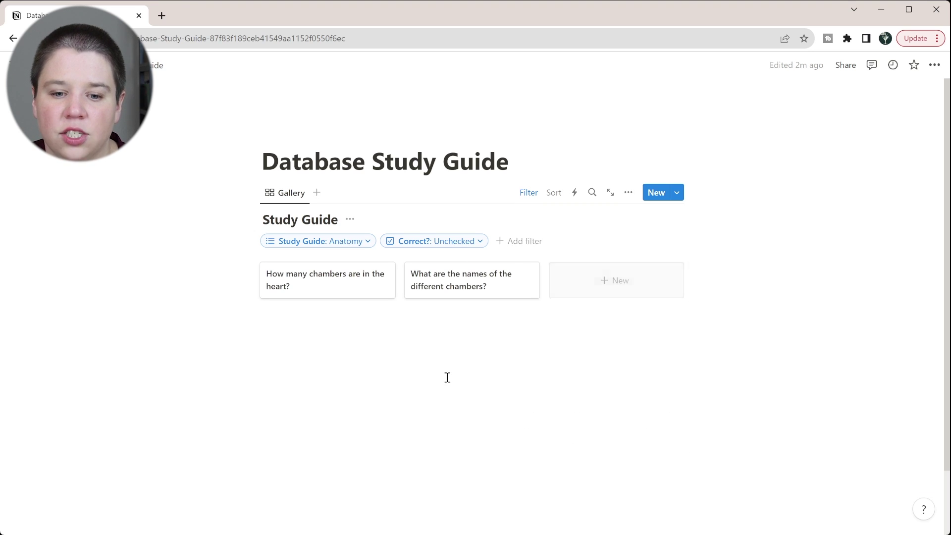
Step: Mark the question "How many chambers are in the heart?" as correct on its card page
click(340, 290)
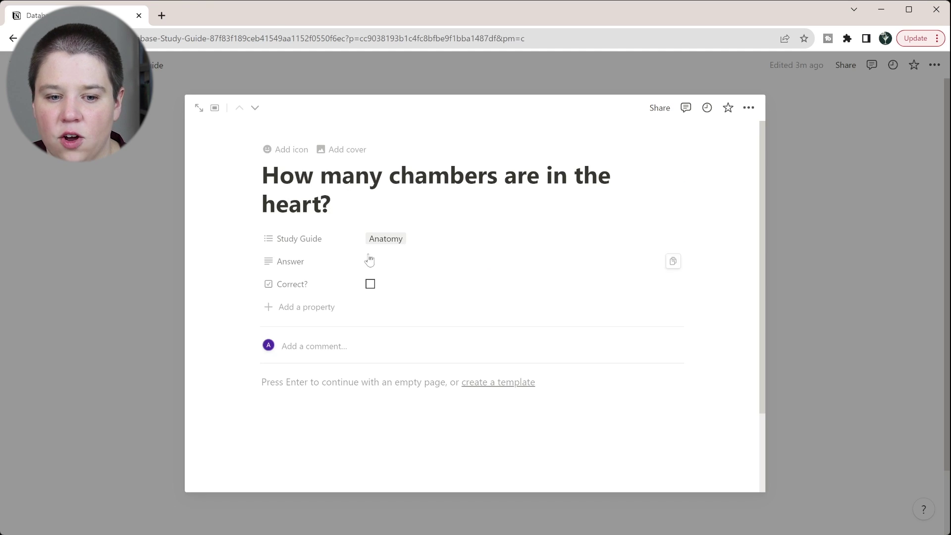
click(370, 284)
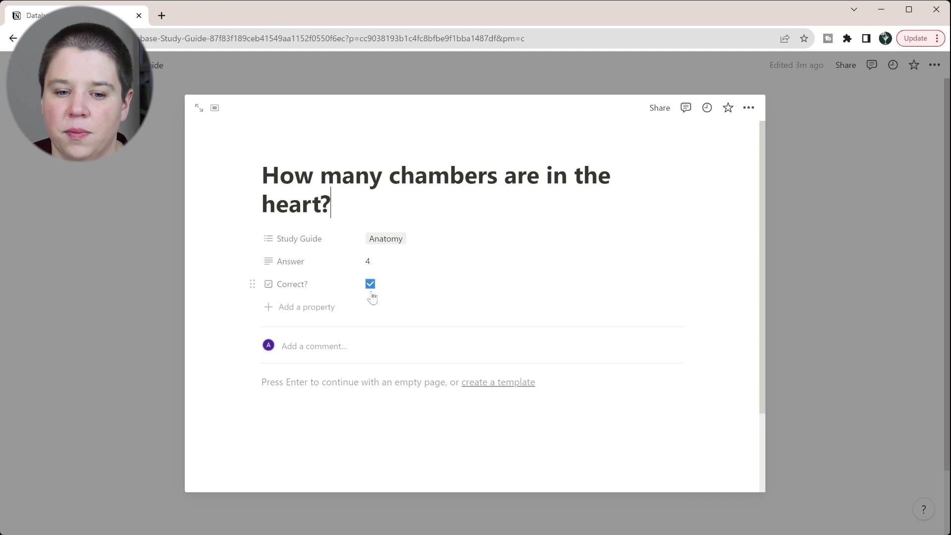
click(818, 245)
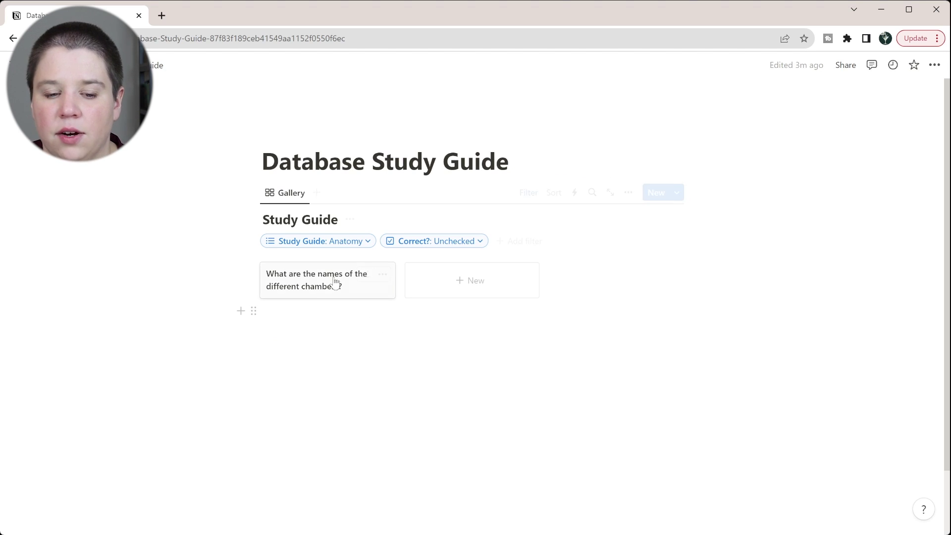
Step: Check the answer on the chamber names card and clear the condition of the Correct? filter
click(308, 286)
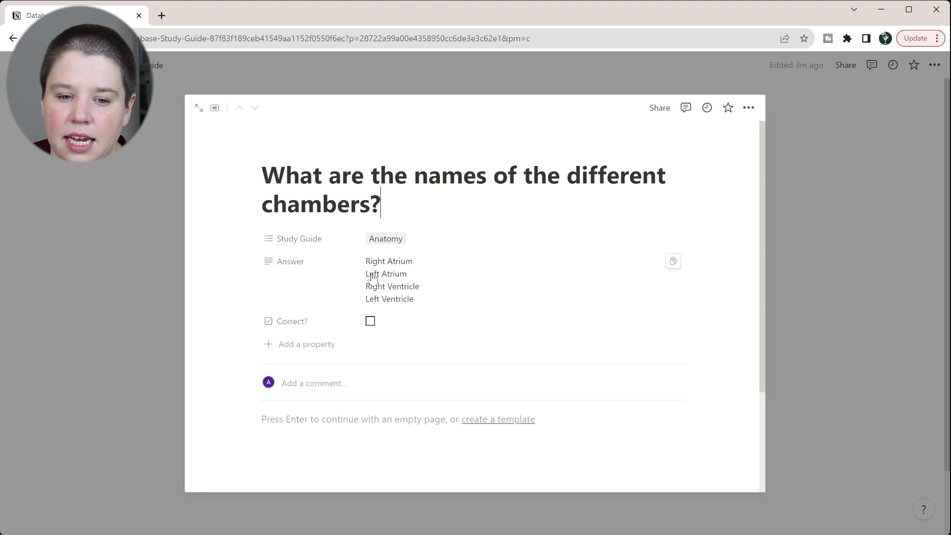
click(813, 144)
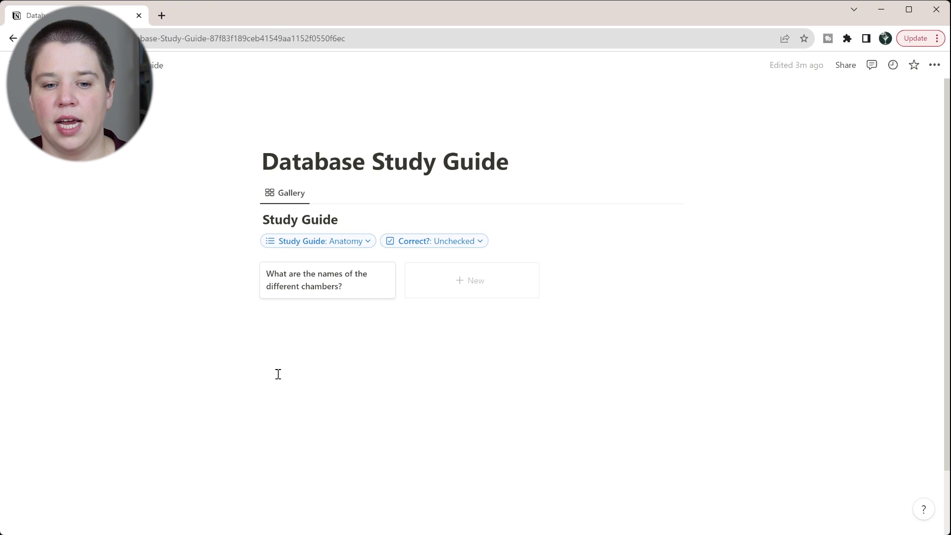
click(481, 243)
click(420, 323)
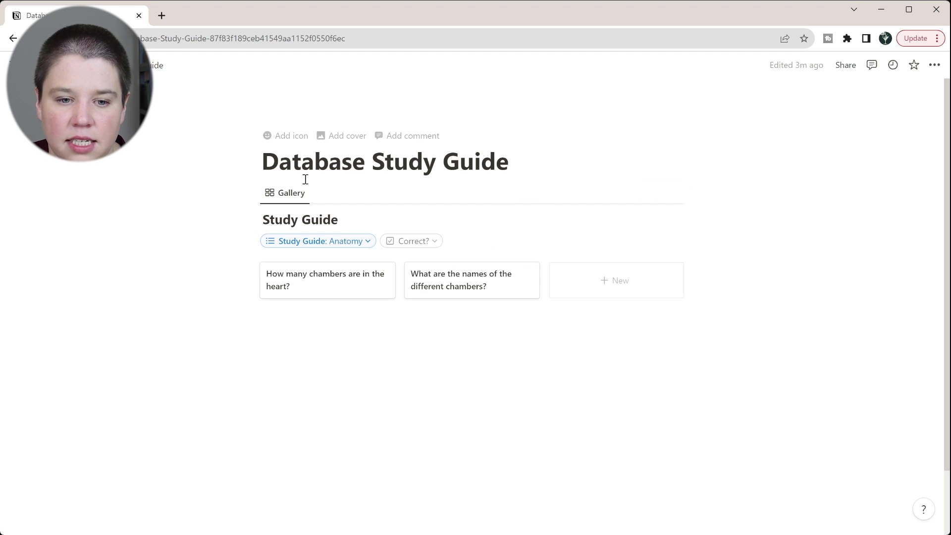
Step: Add a new Table view named "table" to the Study Guide database
click(317, 193)
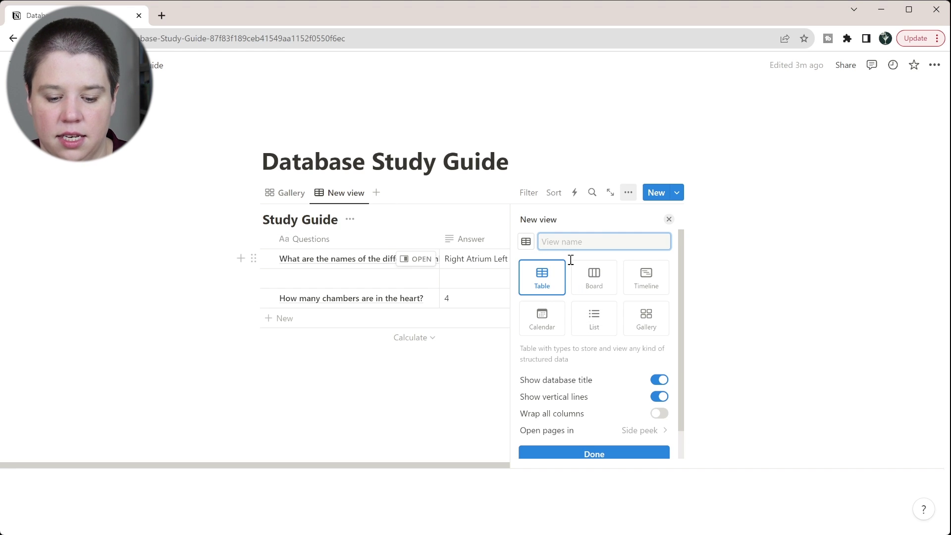
text(table)
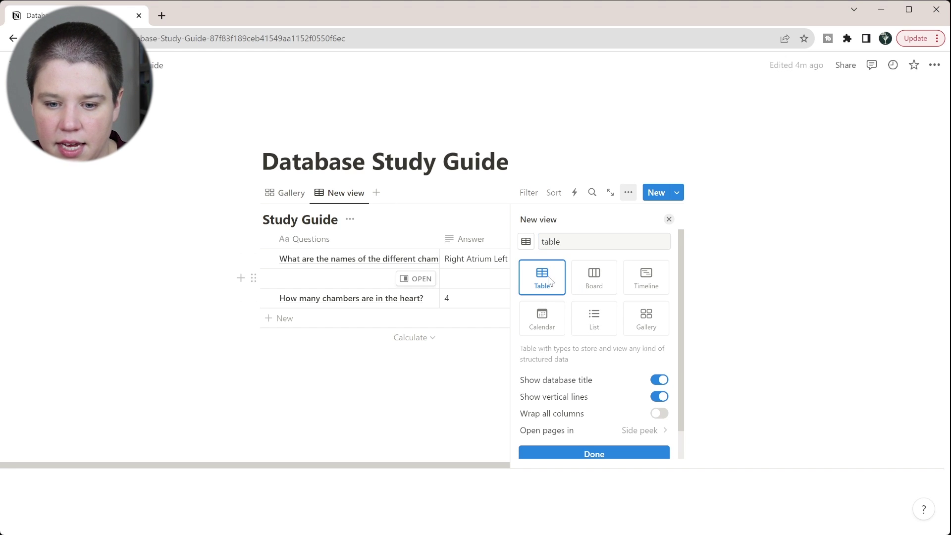
click(438, 419)
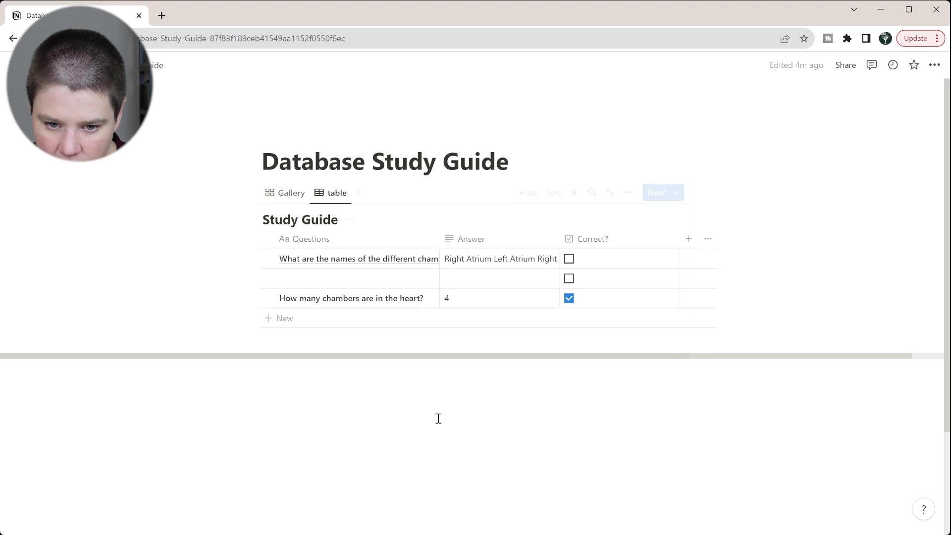
Step: Add a Number property with its default name to the Study Guide table
click(689, 238)
scroll(539, 385, down, 3)
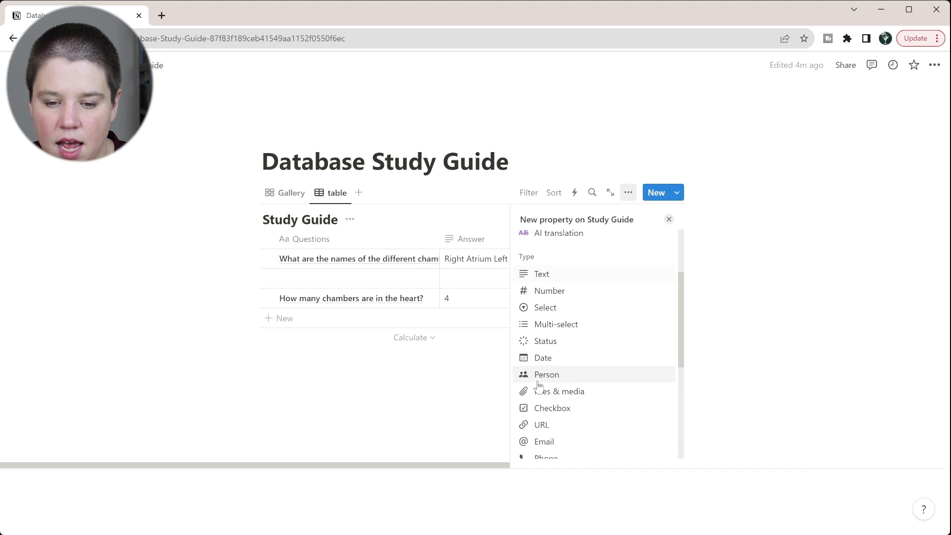
scroll(570, 311, down, 3)
scroll(562, 372, up, 3)
scroll(561, 369, up, 2)
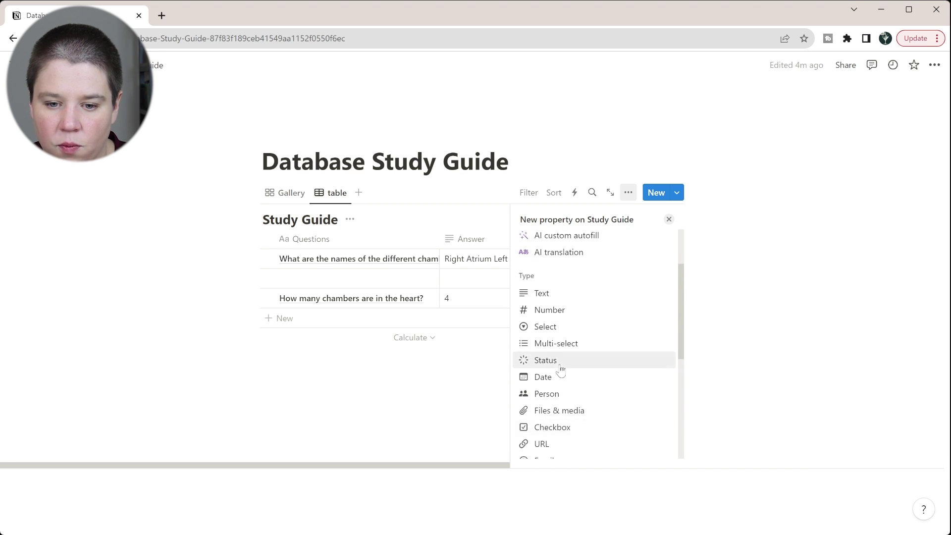
click(546, 310)
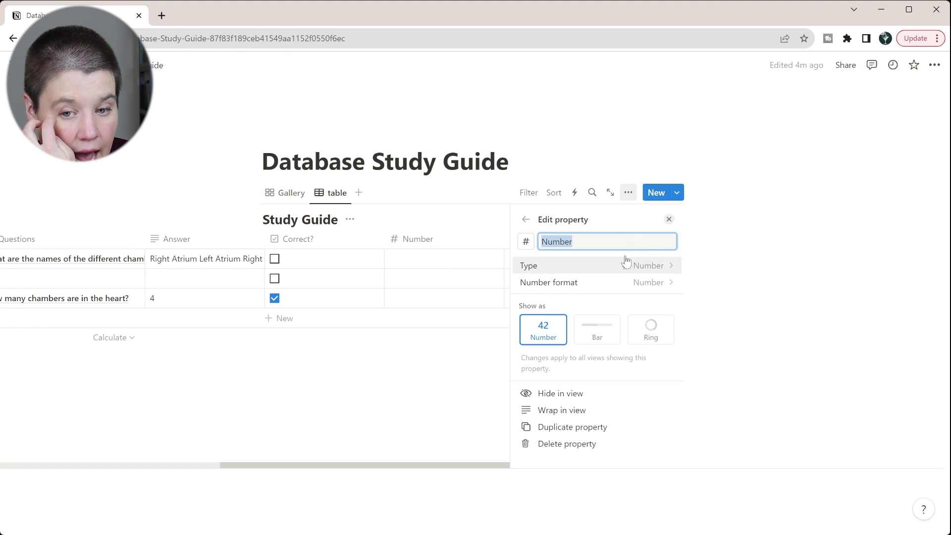
click(669, 218)
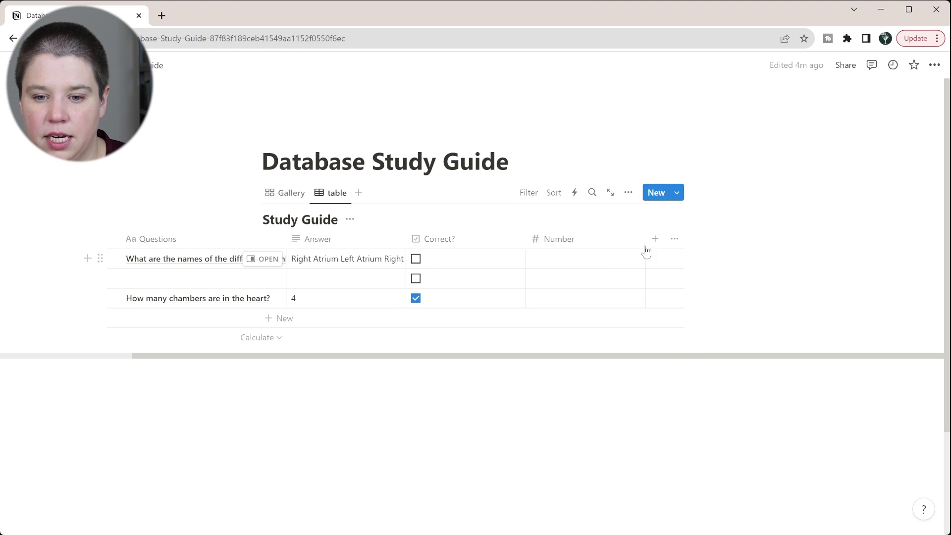
Step: Enter Number 3 for the chamber names question and 2 for the question on how many chambers the heart has
click(552, 257)
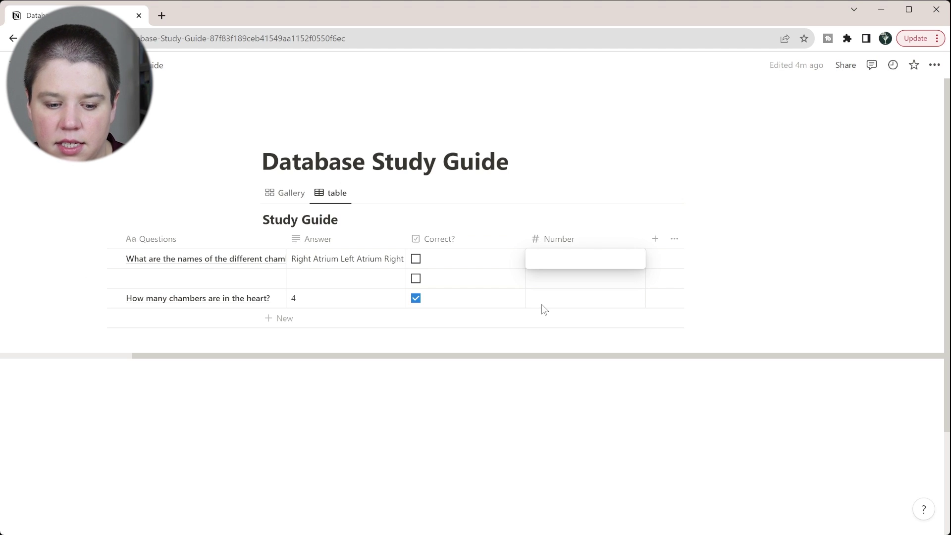
text(3)
click(586, 271)
key(Down)
text(2)
key(Return)
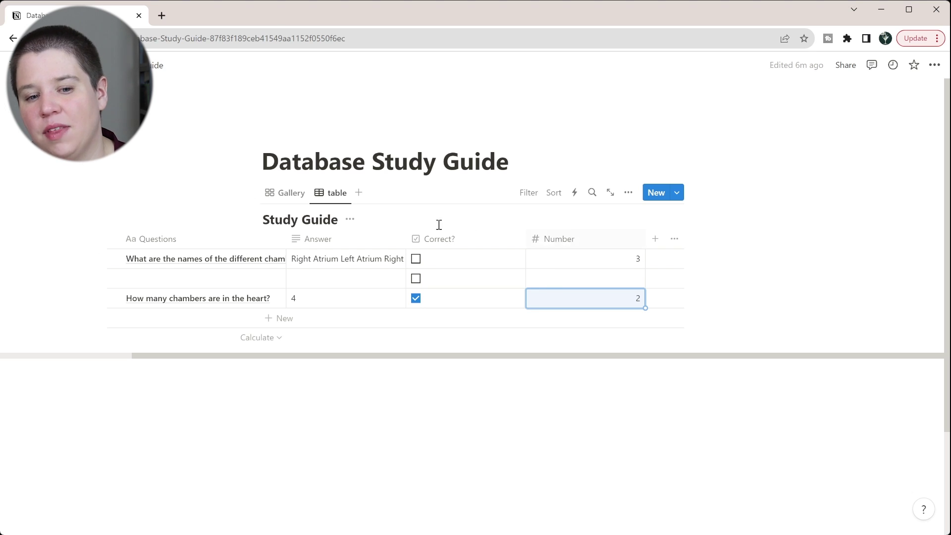
Step: Sort the Gallery view by Number in ascending order
click(292, 196)
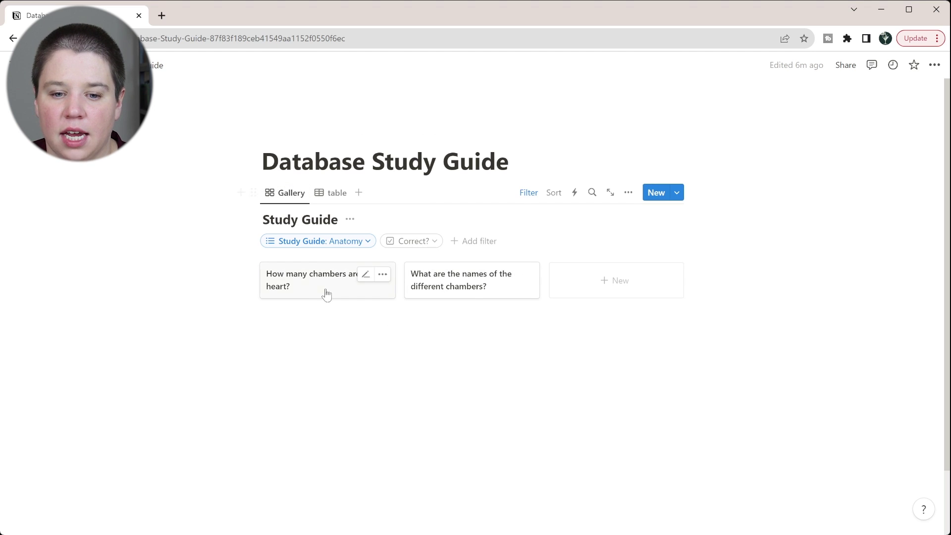
click(554, 193)
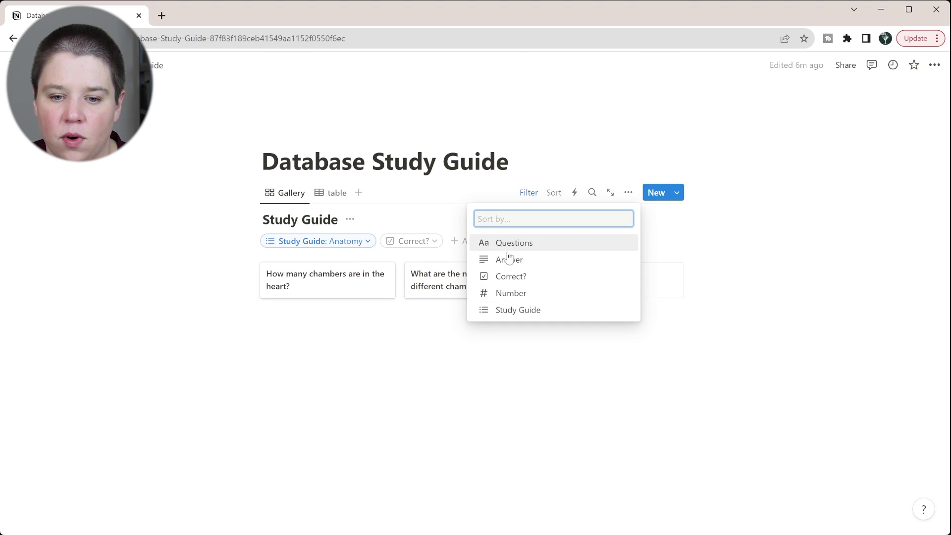
click(499, 296)
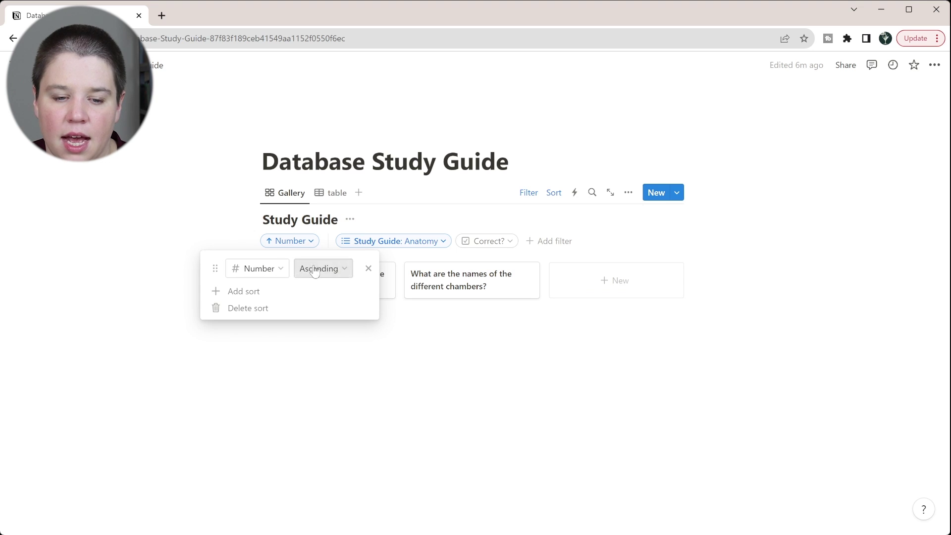
click(470, 399)
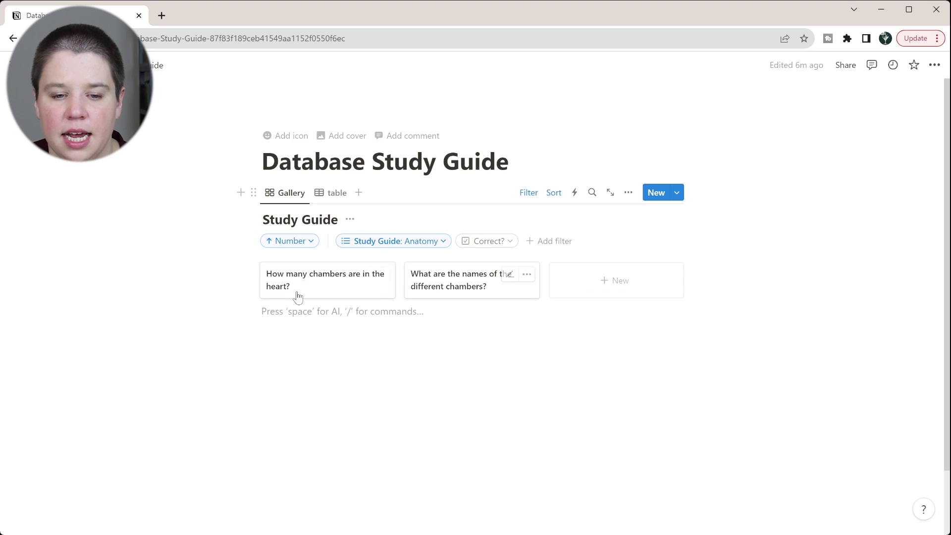
Step: In the table view, change the chamber names question's Number to 1
click(335, 196)
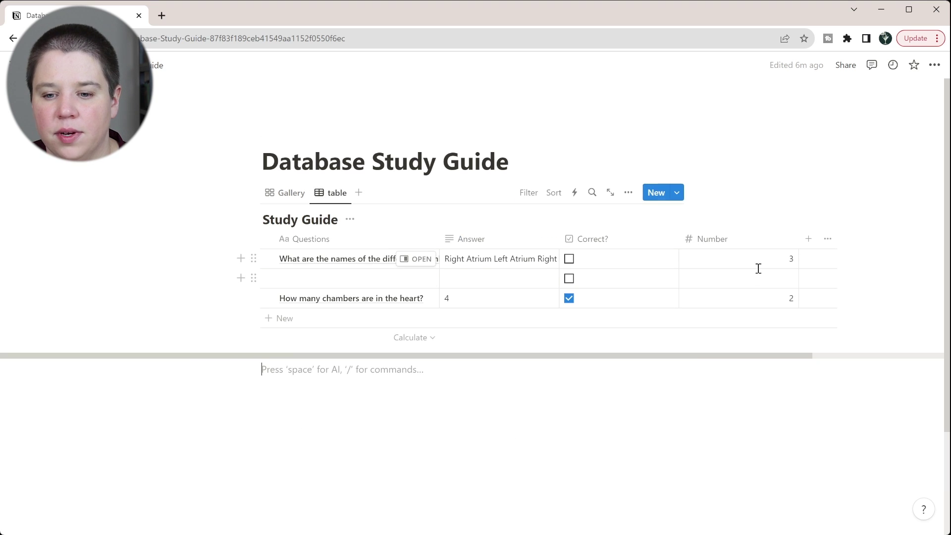
click(760, 260)
key(BackSpace)
text(1)
key(Return)
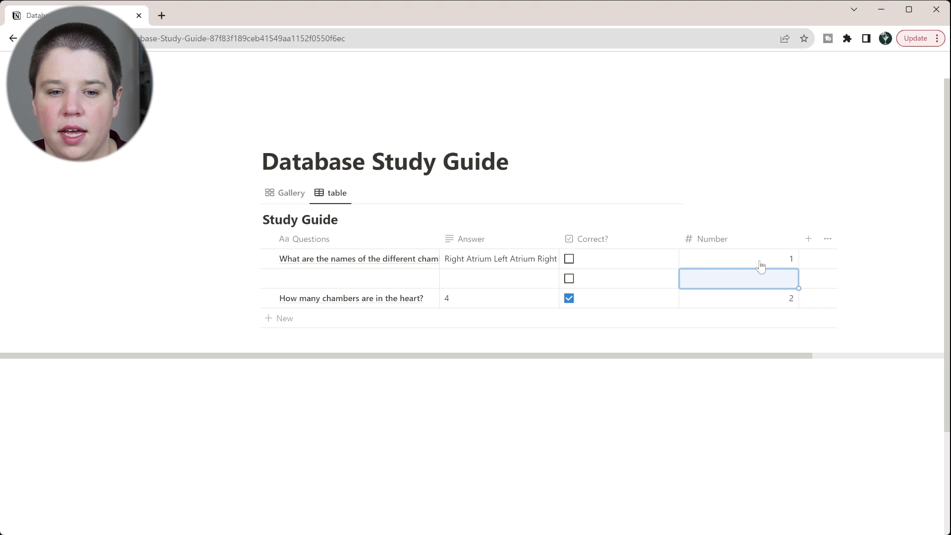
Step: Return to the Gallery view and set its Correct? filter to Unchecked
click(285, 193)
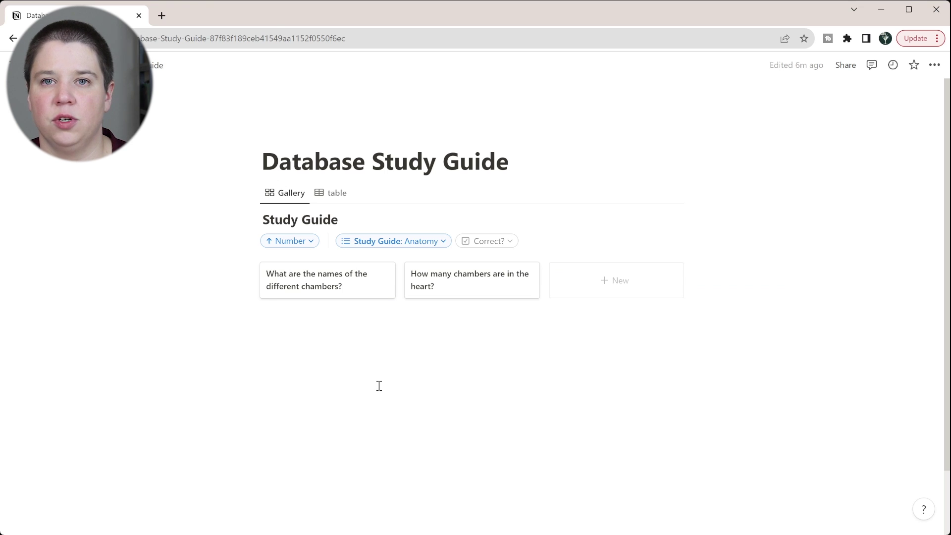
click(432, 304)
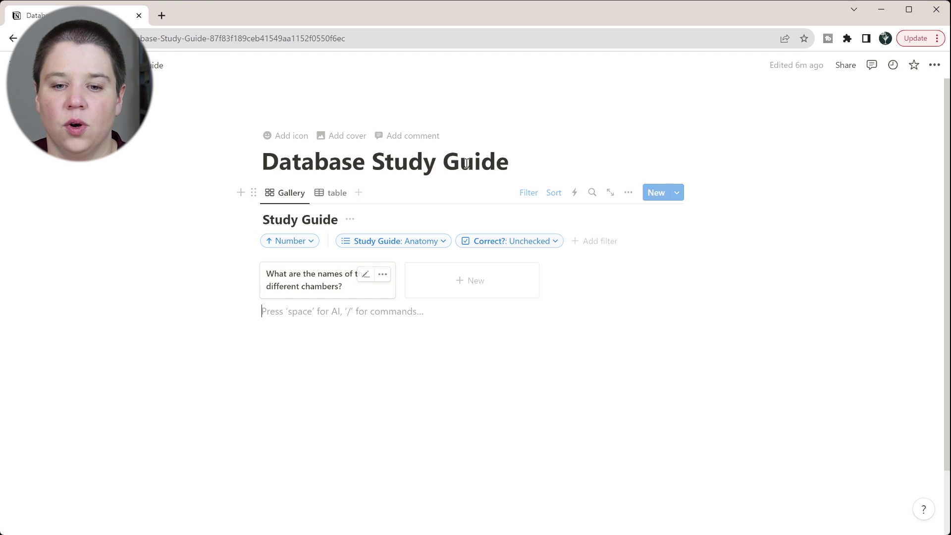
Step: Insert a button block below the page title and name it "Reset Correct"
click(528, 164)
key(Return)
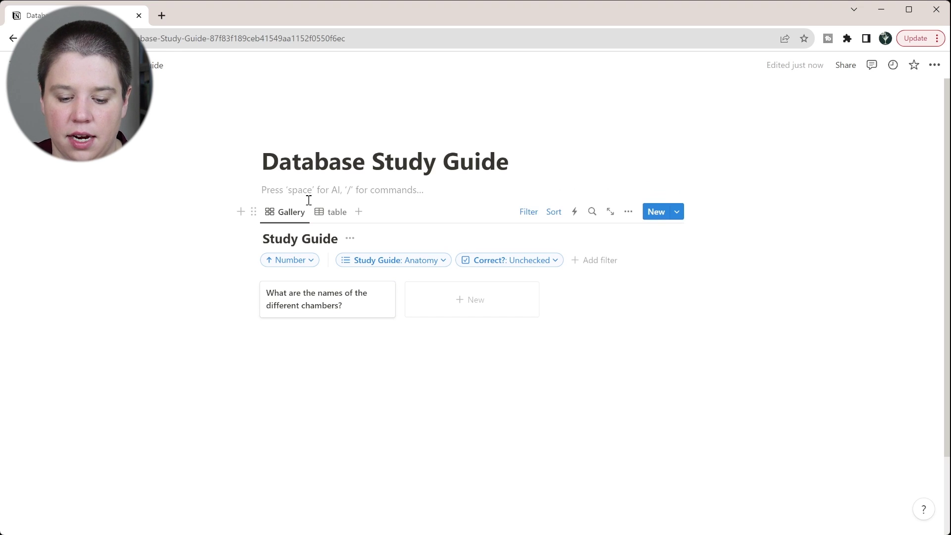
text(/button)
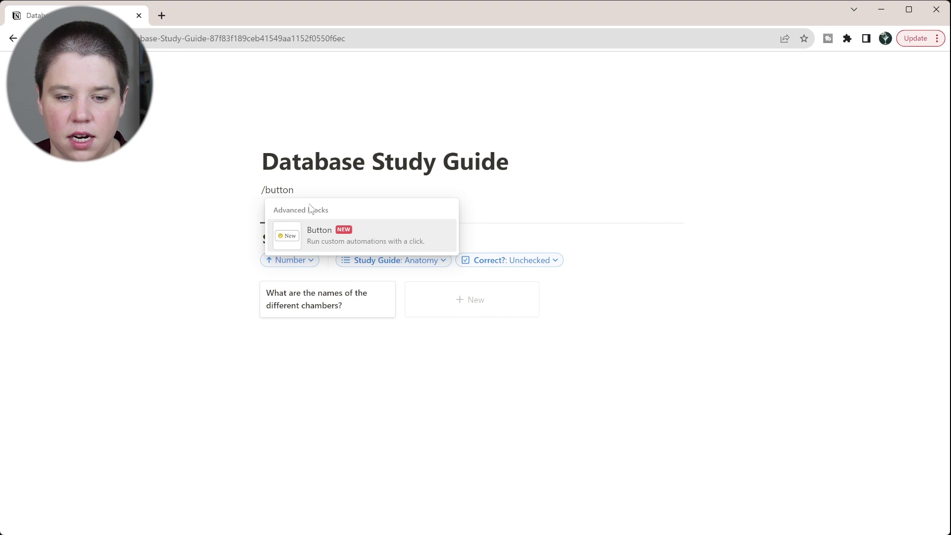
click(314, 232)
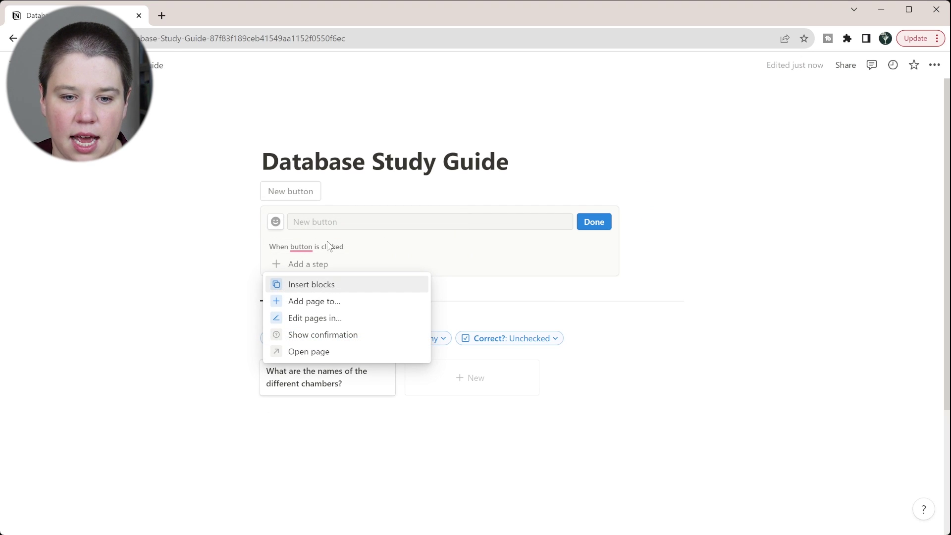
click(325, 221)
text(Reset Correct)
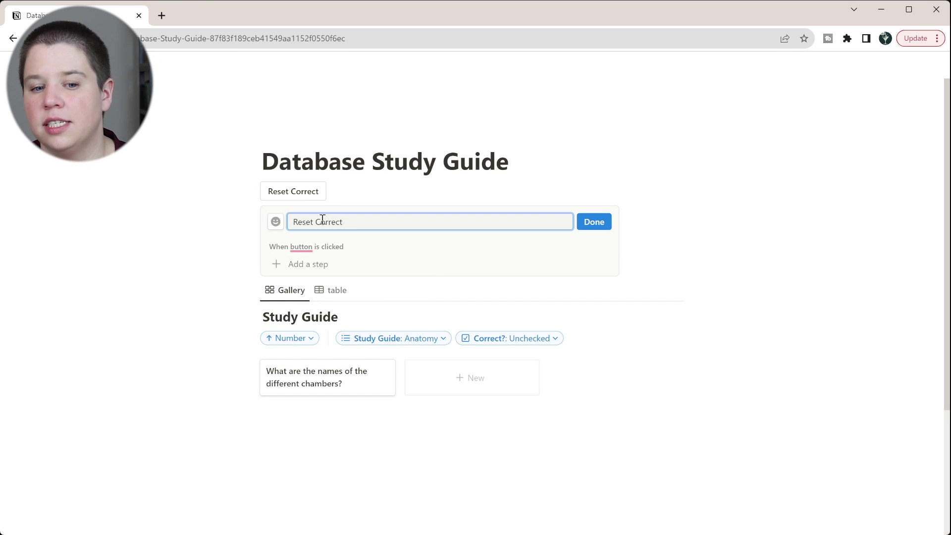
Step: Give the button an action that edits all pages in the Study Guide database
click(304, 269)
click(310, 318)
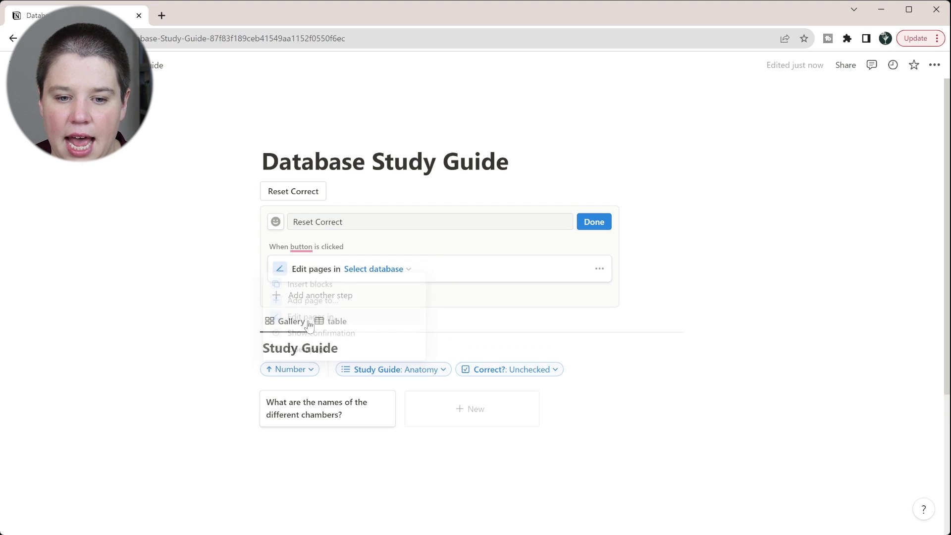
click(402, 268)
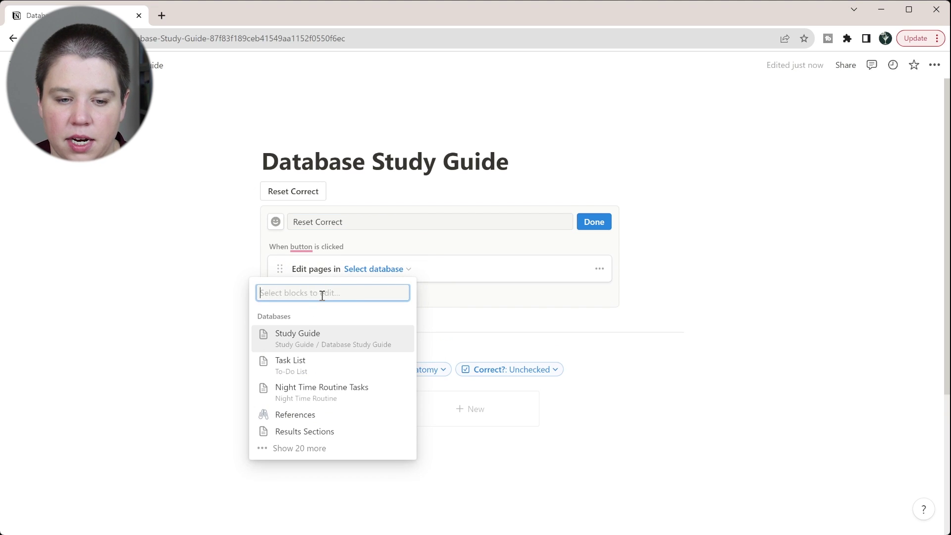
click(299, 342)
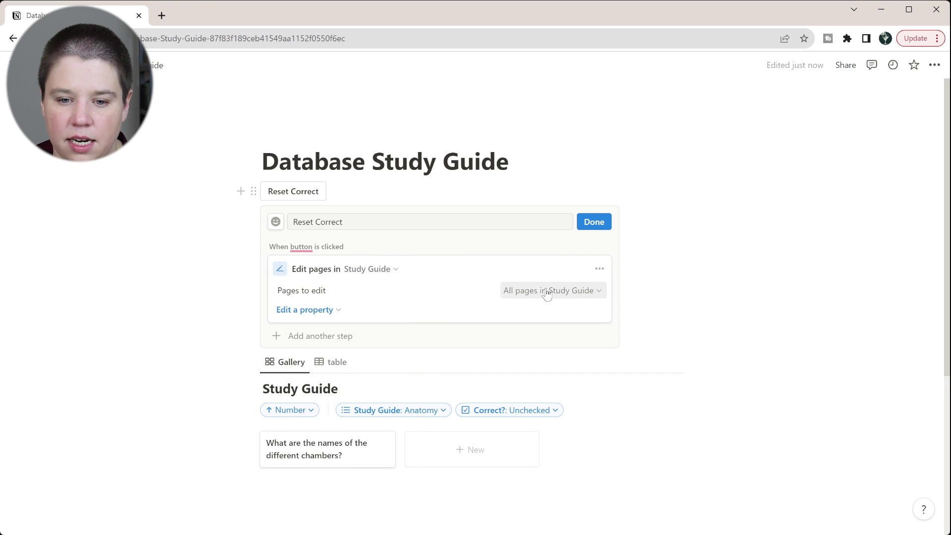
Step: Make the button's action set the Correct? property to Unchecked, save the button, and run Reset Correct
click(306, 310)
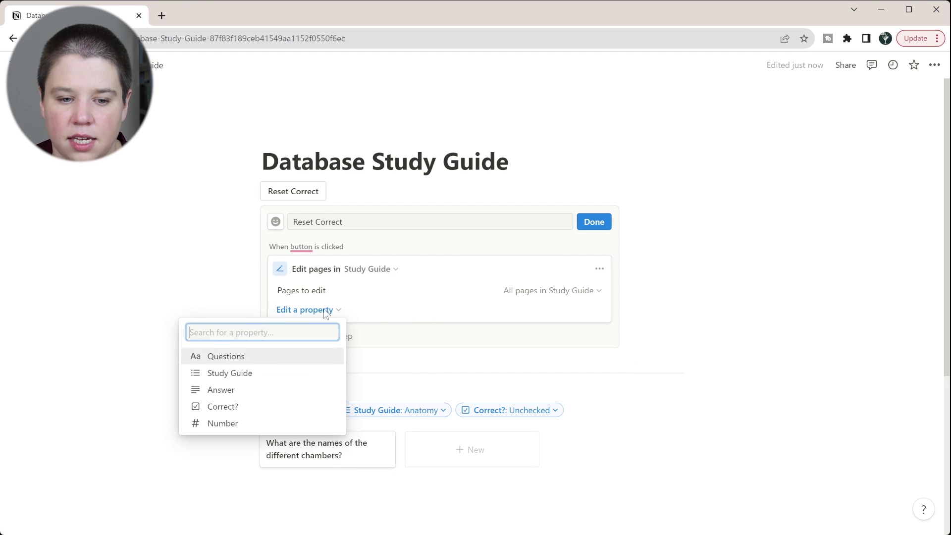
click(207, 411)
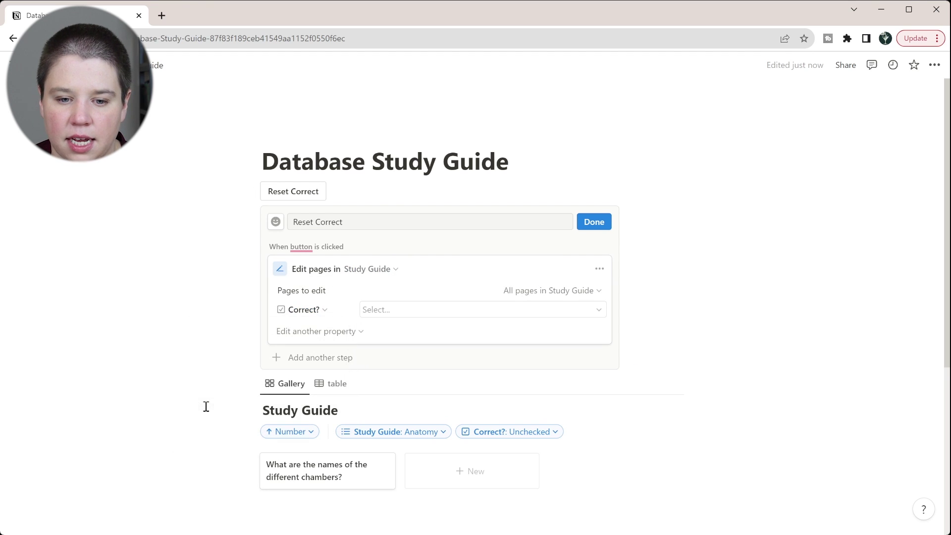
click(439, 312)
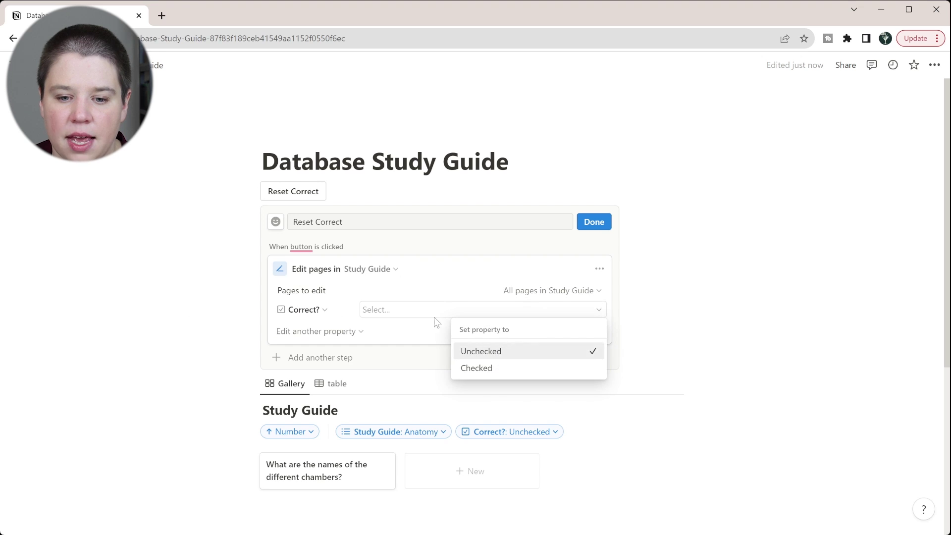
click(481, 351)
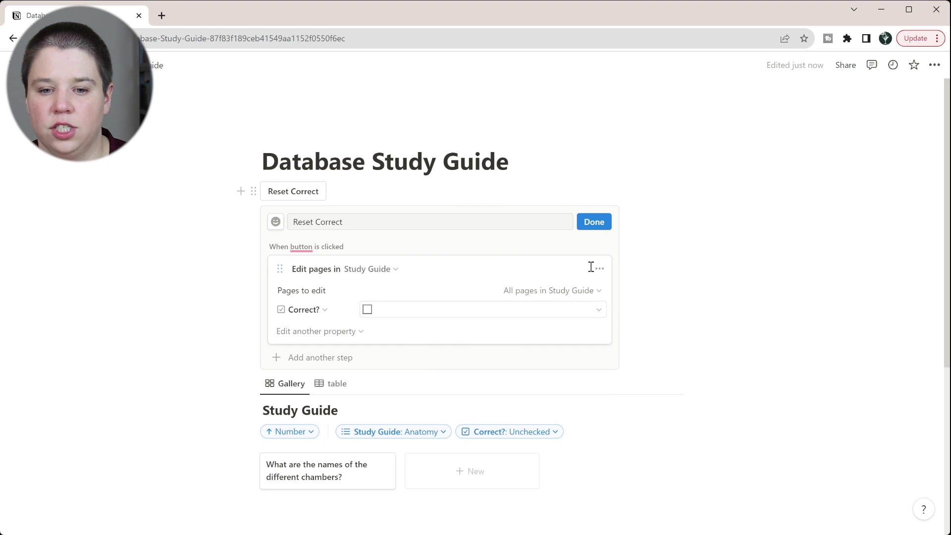
click(594, 224)
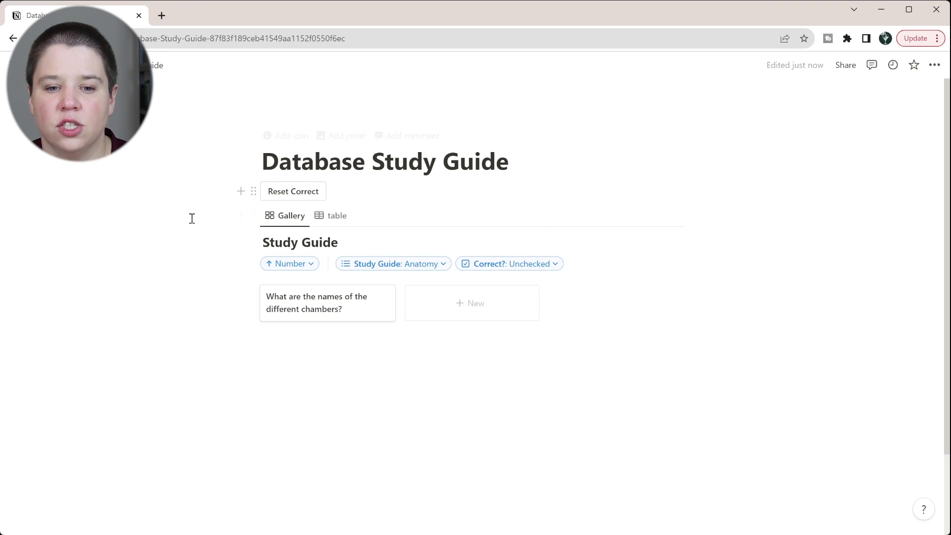
click(299, 192)
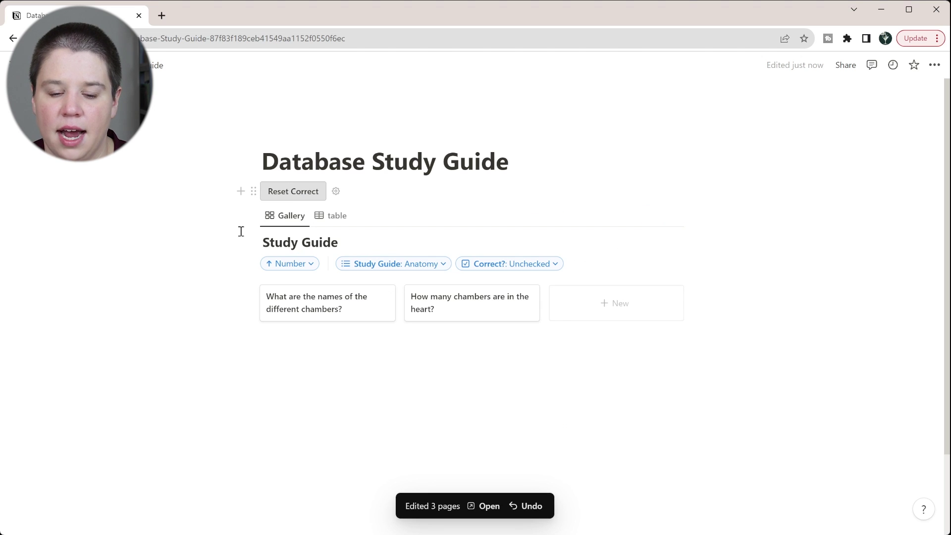